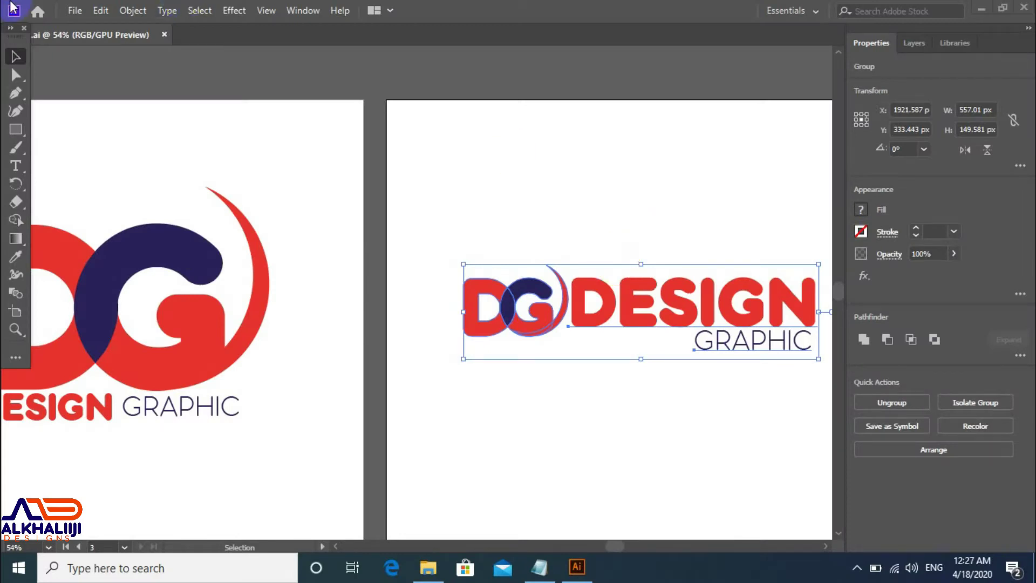
Step: Start a new print document from the A4 preset, keeping the width at 210 mm and setting the height to 148 mm
left_click(75, 12)
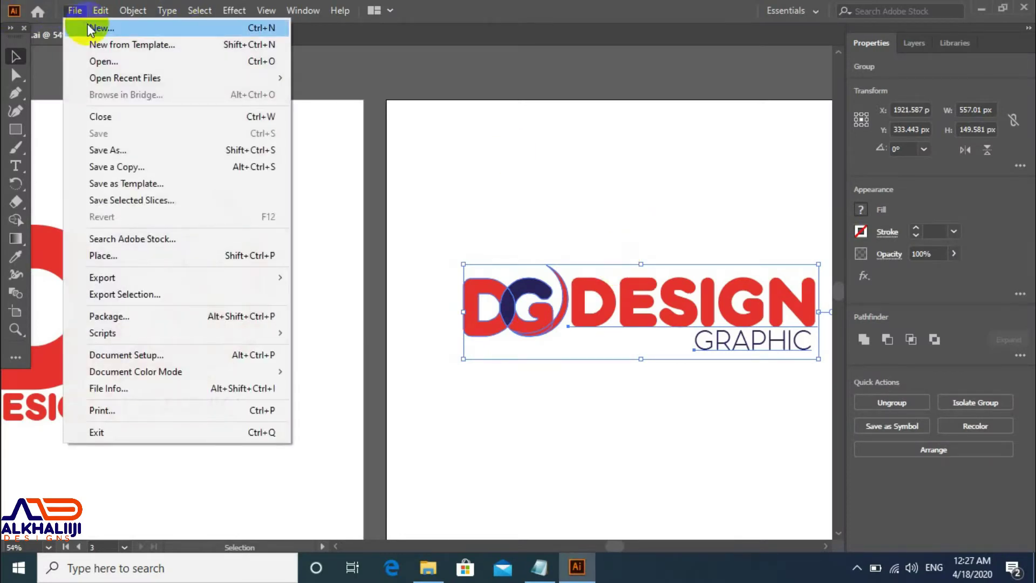
left_click(87, 24)
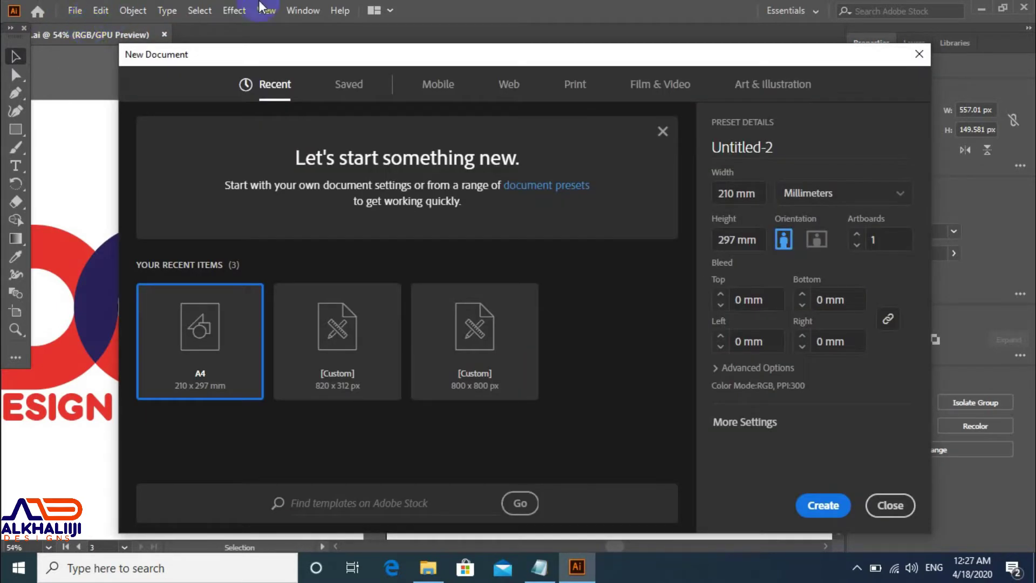
left_click(575, 86)
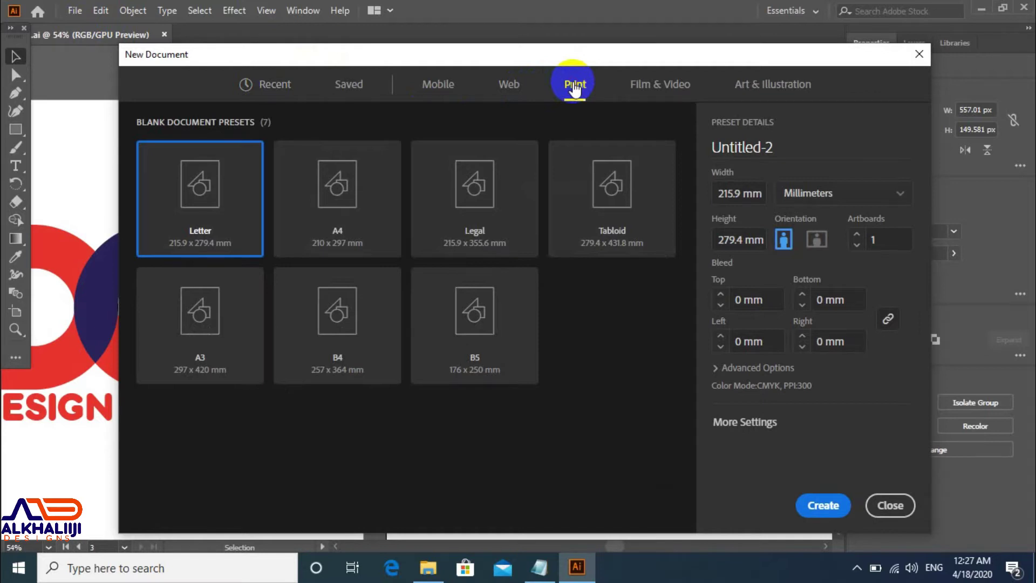
left_click(351, 210)
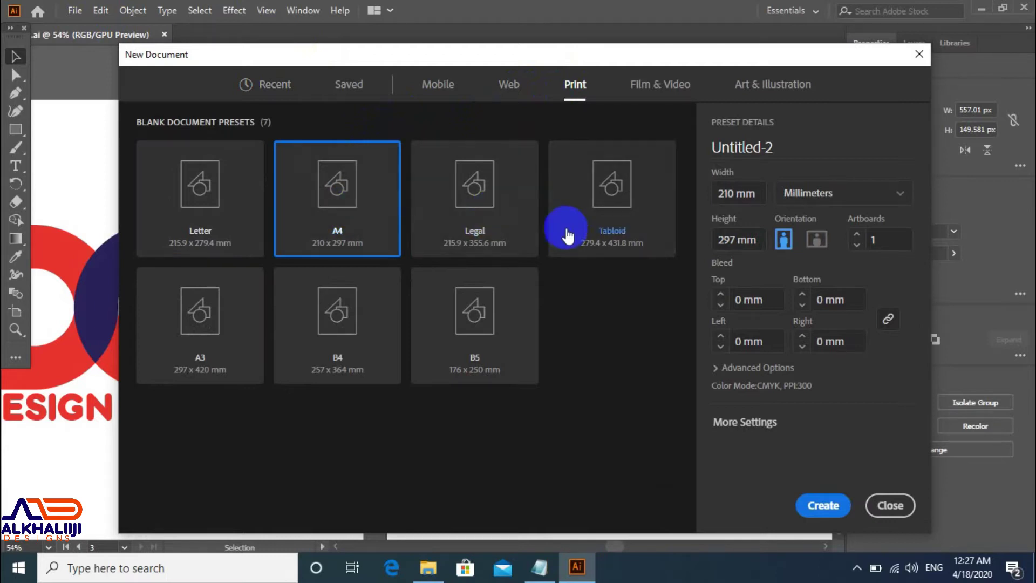
left_click(739, 193)
left_click(736, 194)
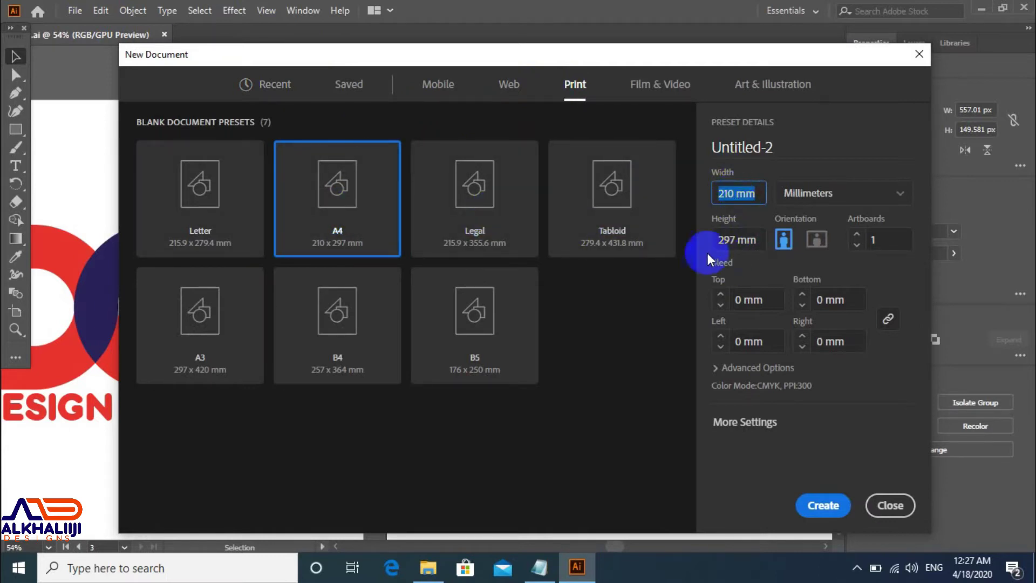
double_click(737, 241)
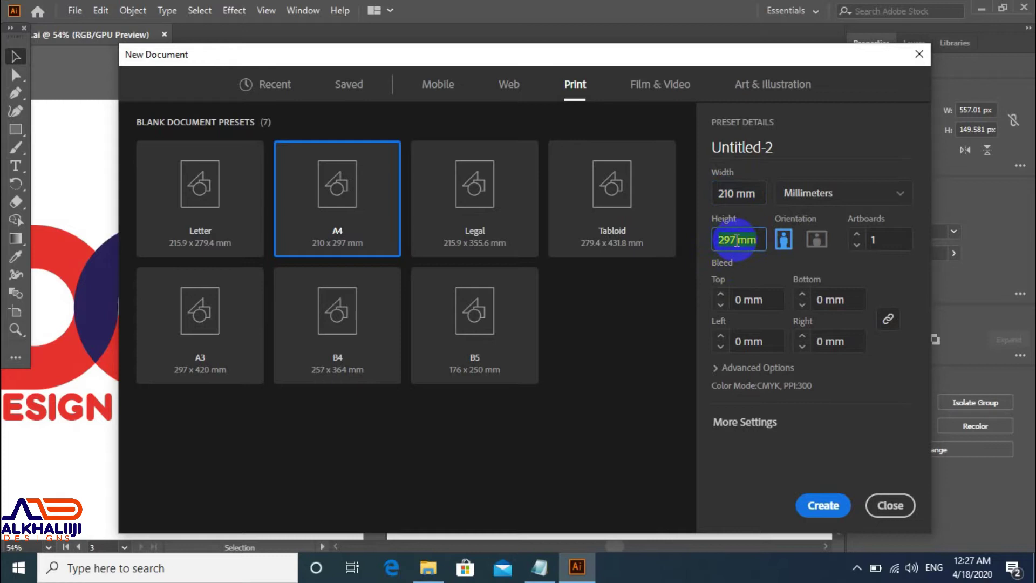
type("148")
left_click(751, 194)
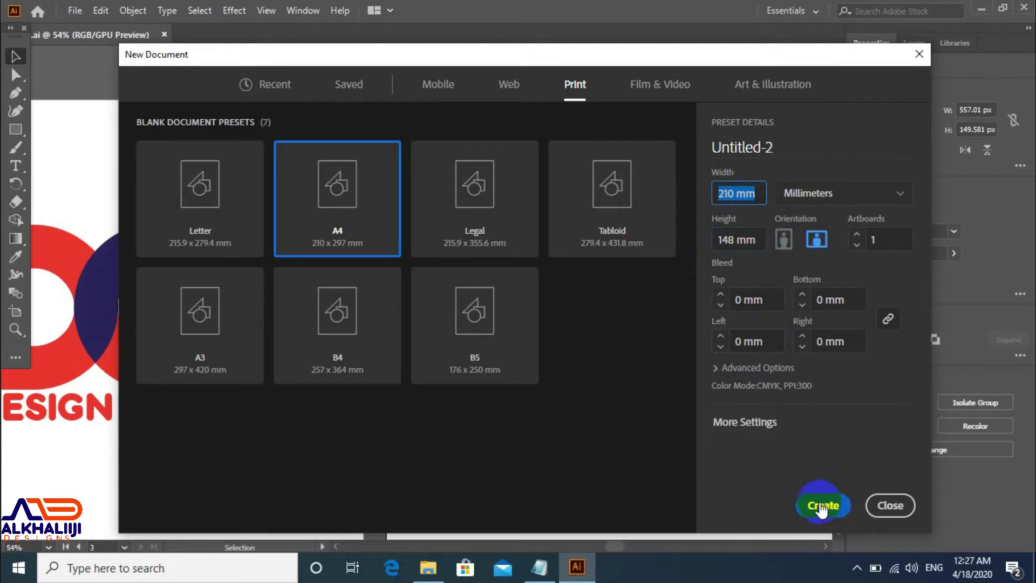
Step: Name the new document invoice, set its color mode to RGB Color, and create it
left_click(745, 150)
triple_click(745, 153)
key("BackSpace")
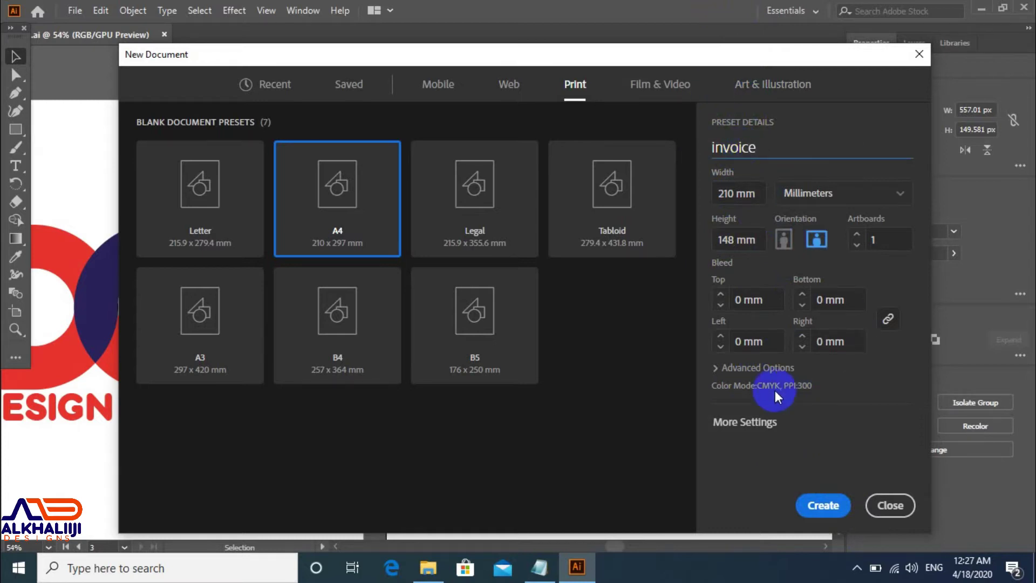
left_click(739, 372)
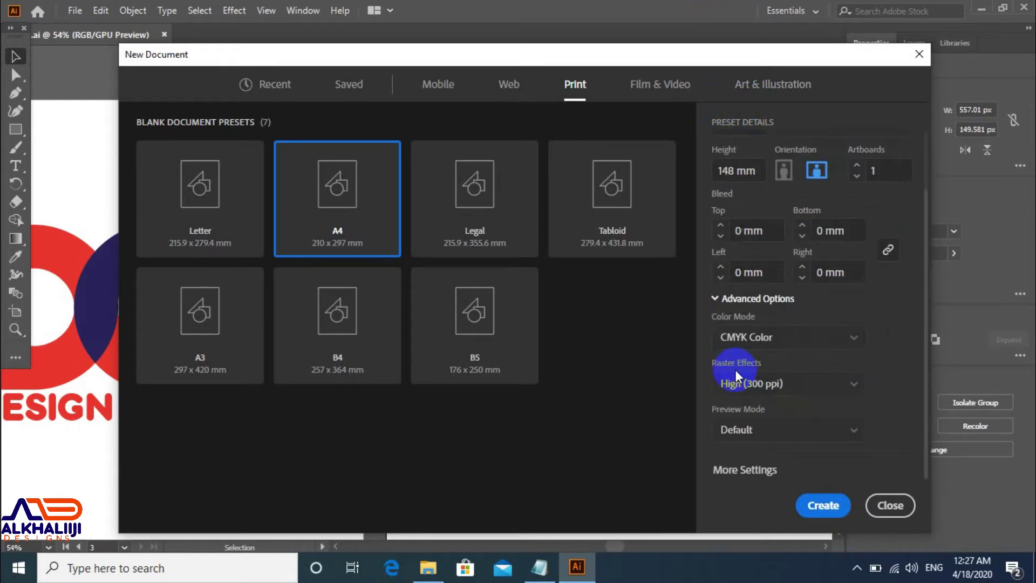
left_click(742, 339)
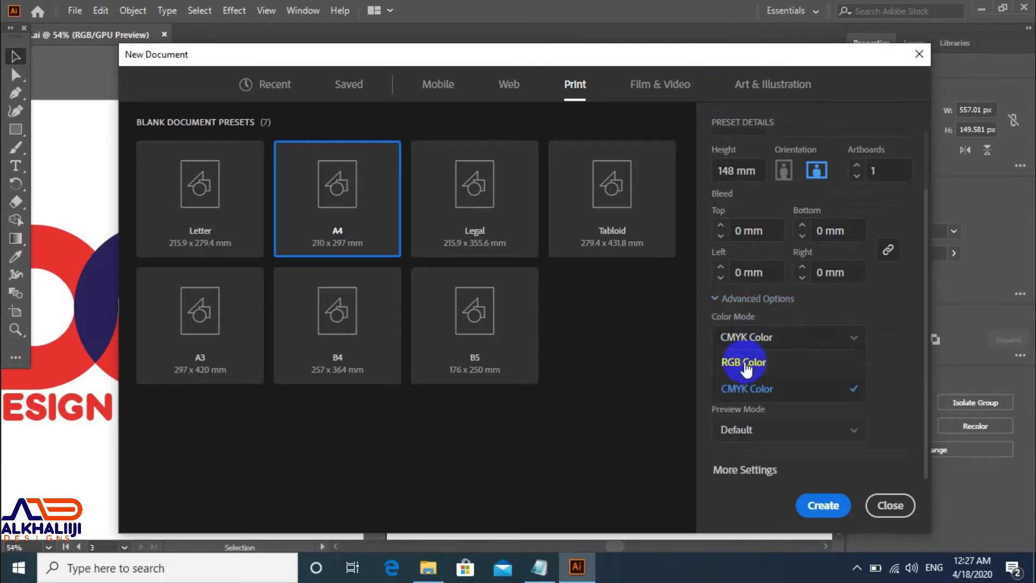
left_click(745, 361)
left_click(811, 515)
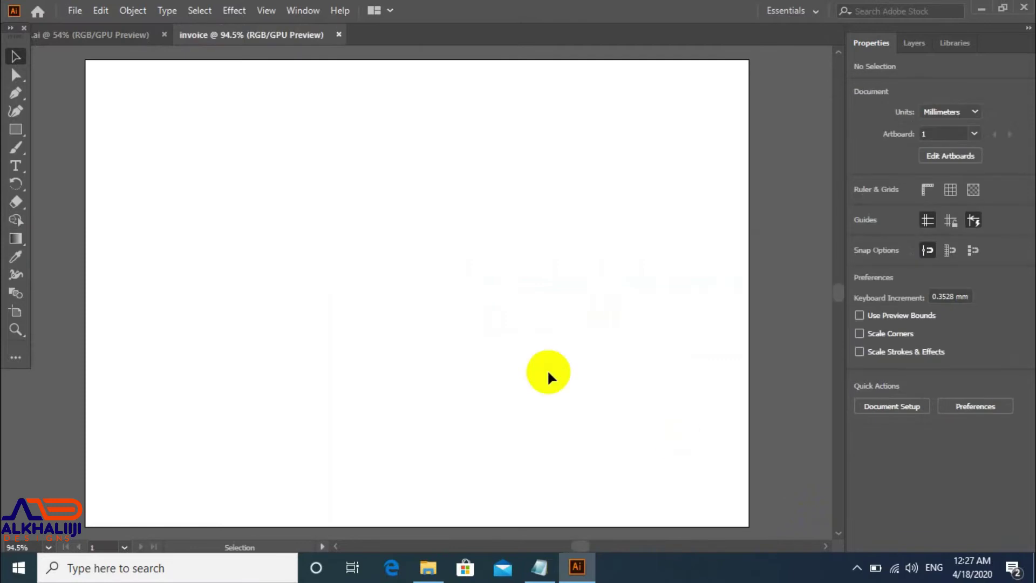
Step: Copy the horizontal DG Design Graphic logo from the logo document into the invoice document, placing it across the upper part of the page
left_click(48, 37)
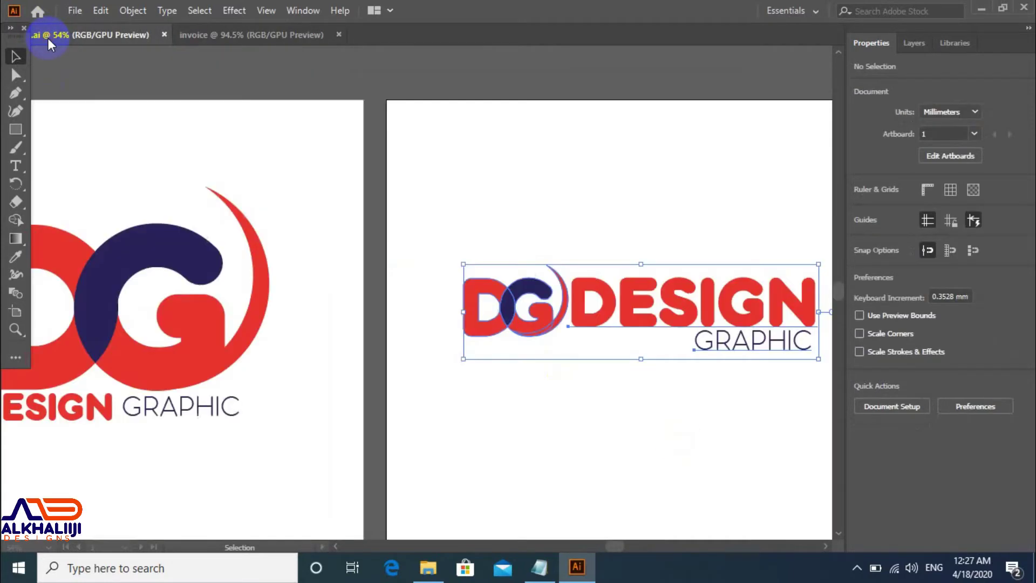
left_click_drag(491, 324, 241, 40)
left_click_drag(234, 93, 181, 104)
left_click(432, 355)
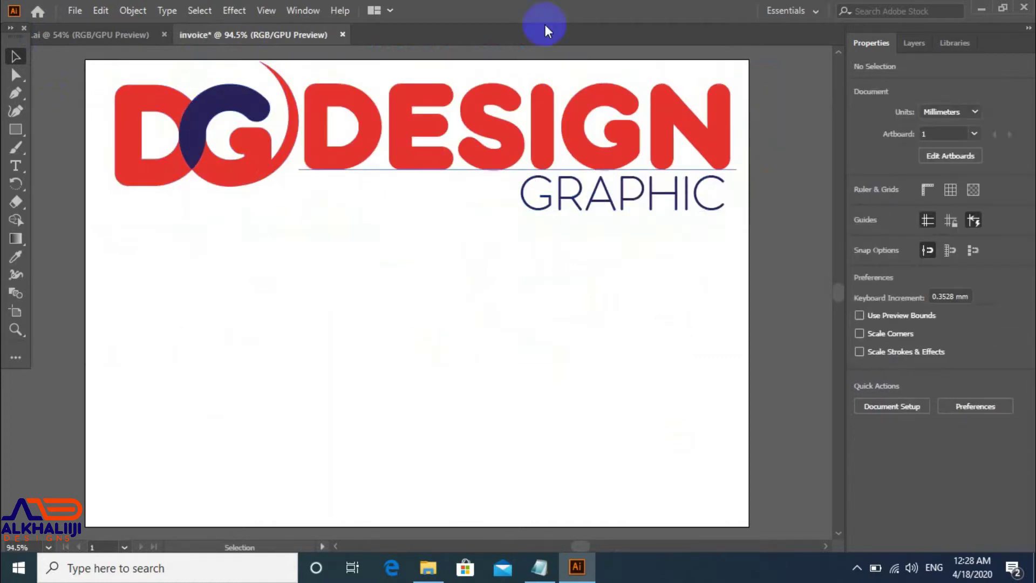
left_click(531, 105)
left_click(481, 266)
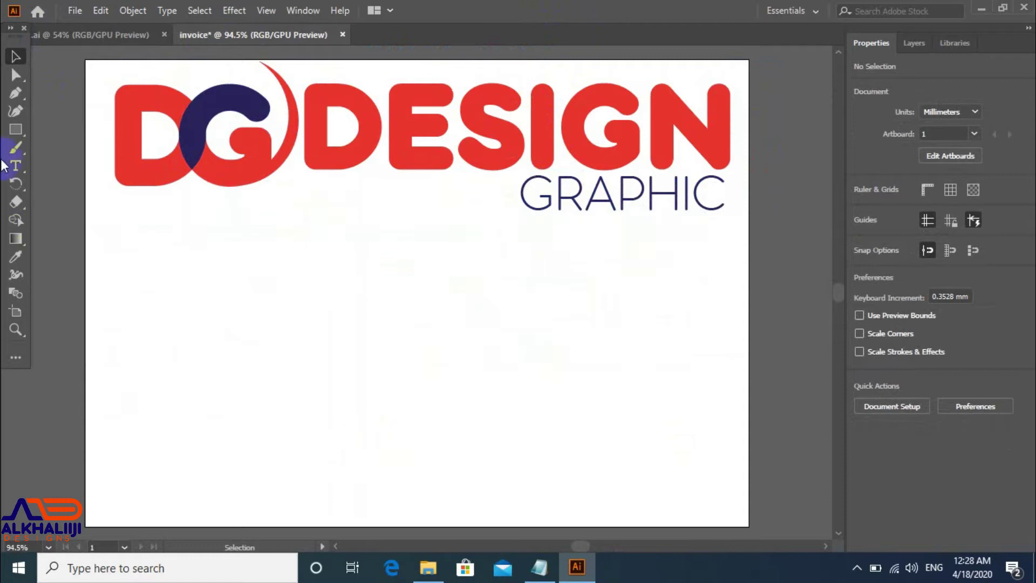
Step: Draw a bar about 126 mm wide and 9 mm high below the logo and fill it with the logo's red
left_click_drag(18, 127, 69, 129)
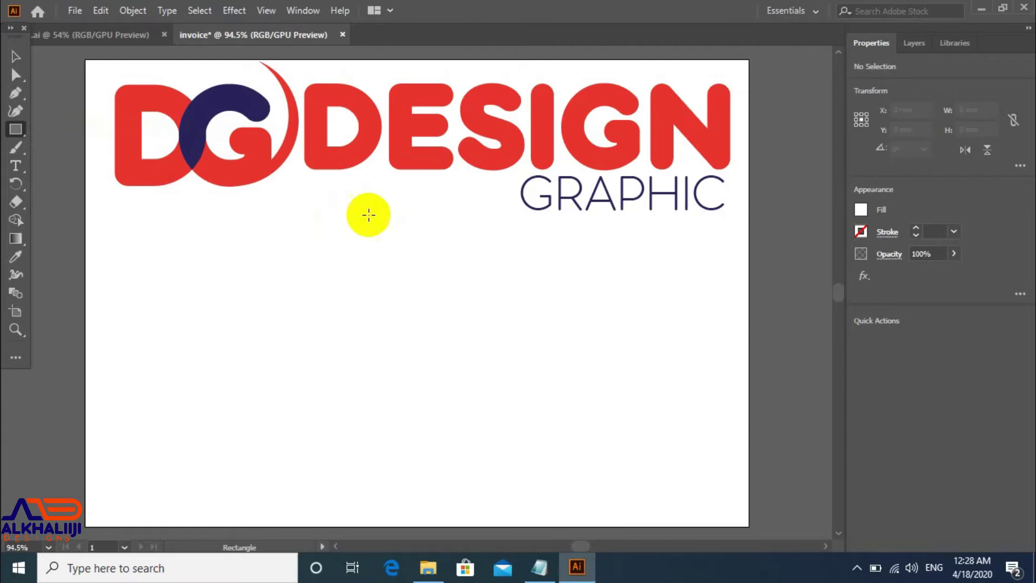
mouse_move(219, 216)
left_mouse_down()
mouse_move(474, 261)
mouse_move(619, 244)
left_mouse_up()
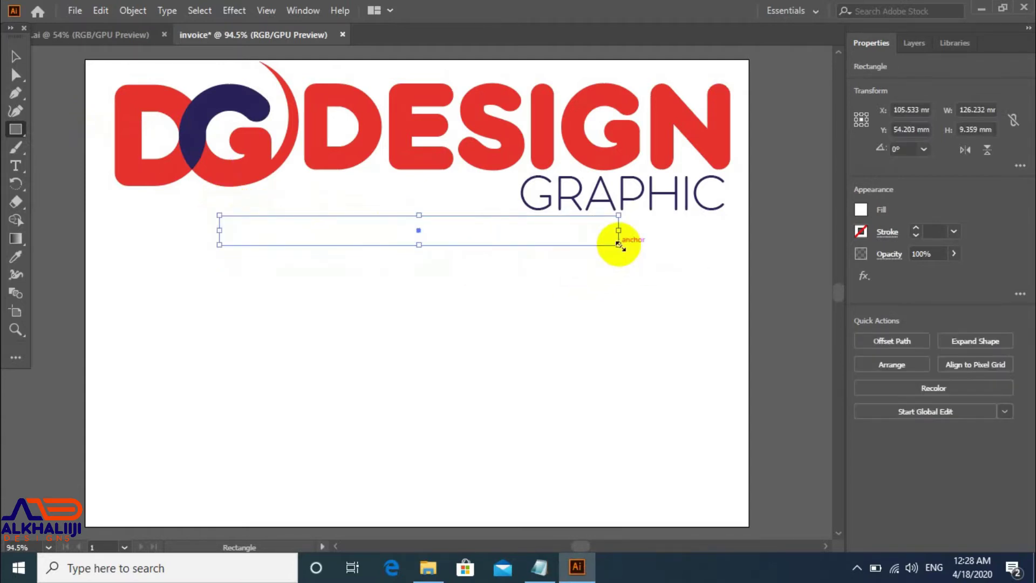
key("i")
left_click(350, 97)
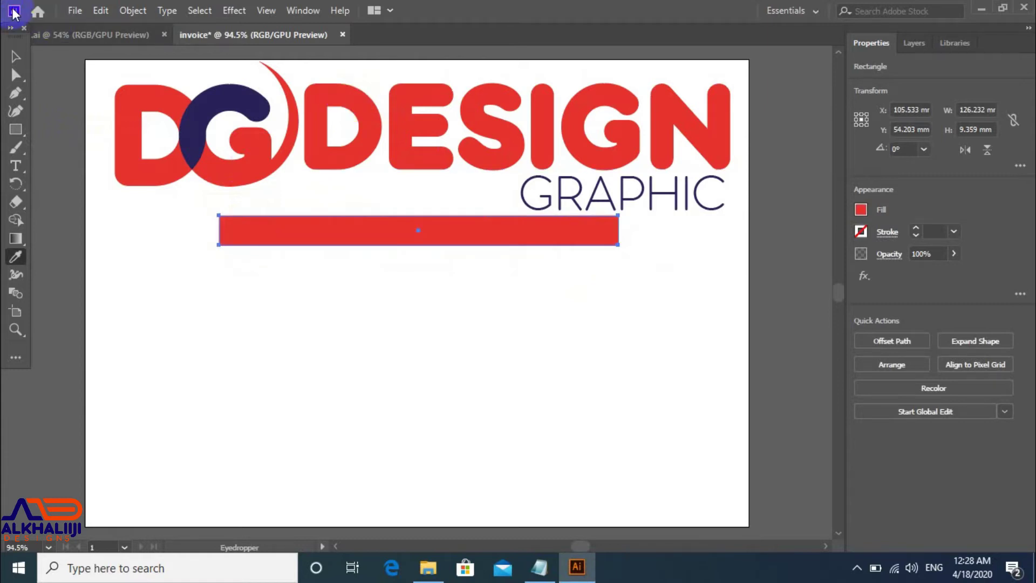
left_click(15, 57)
Step: Add the text "Invoice" in the empty area below the red bar and set its font size to 50 pt
left_click(14, 167)
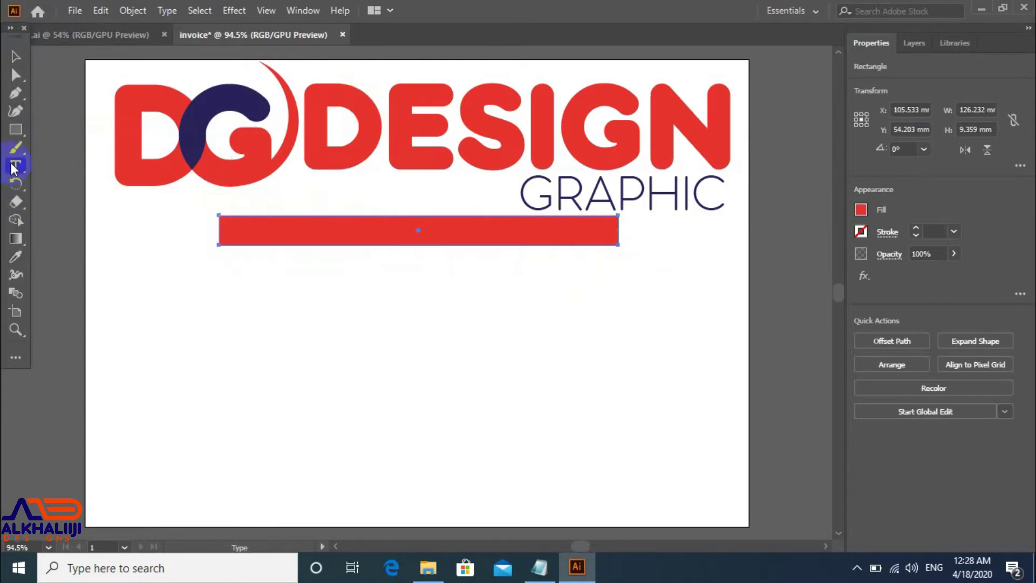
left_click(381, 372)
type("I")
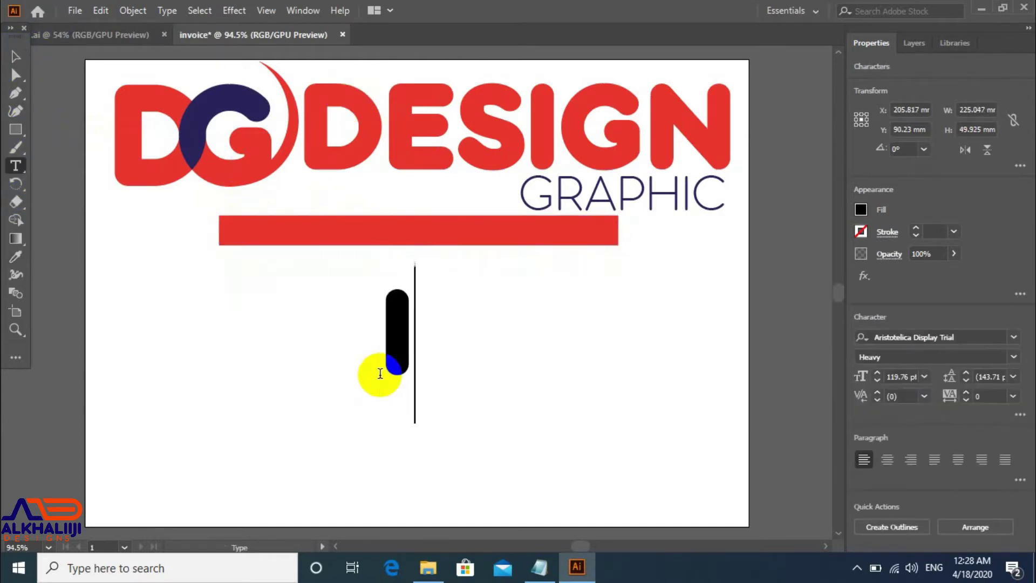
type("nvo")
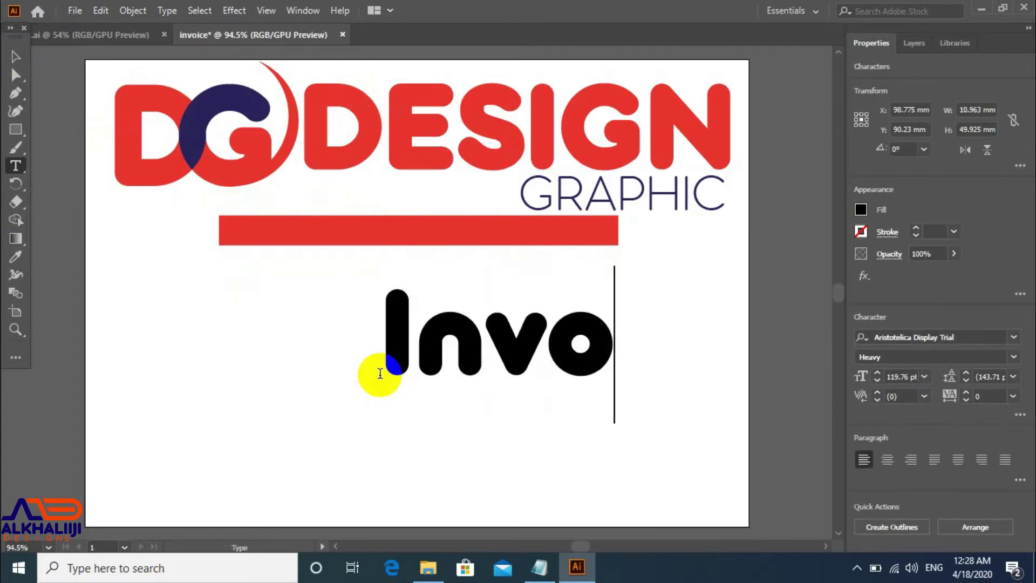
type("ice")
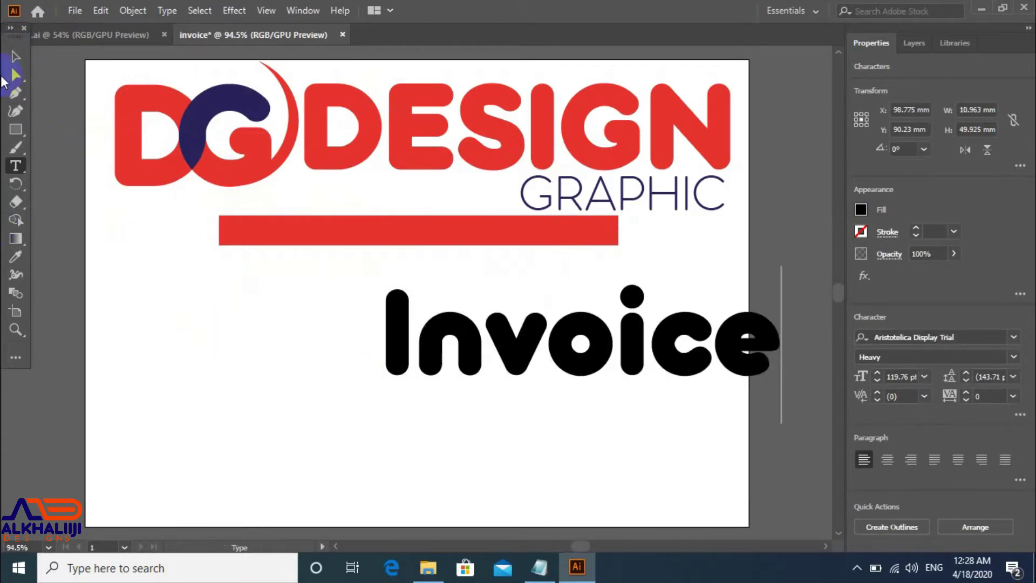
key("ctrl+a")
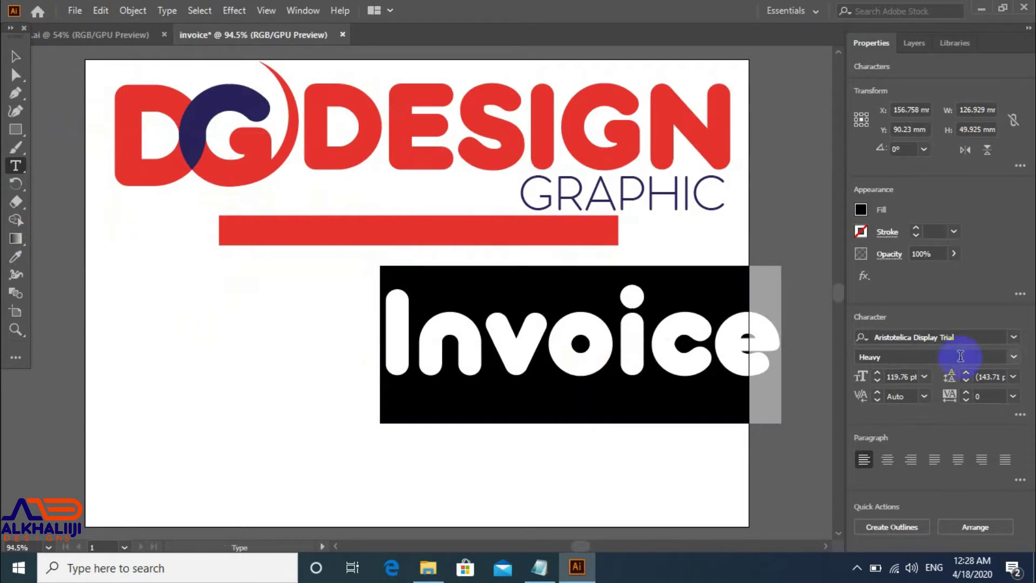
left_click(907, 376)
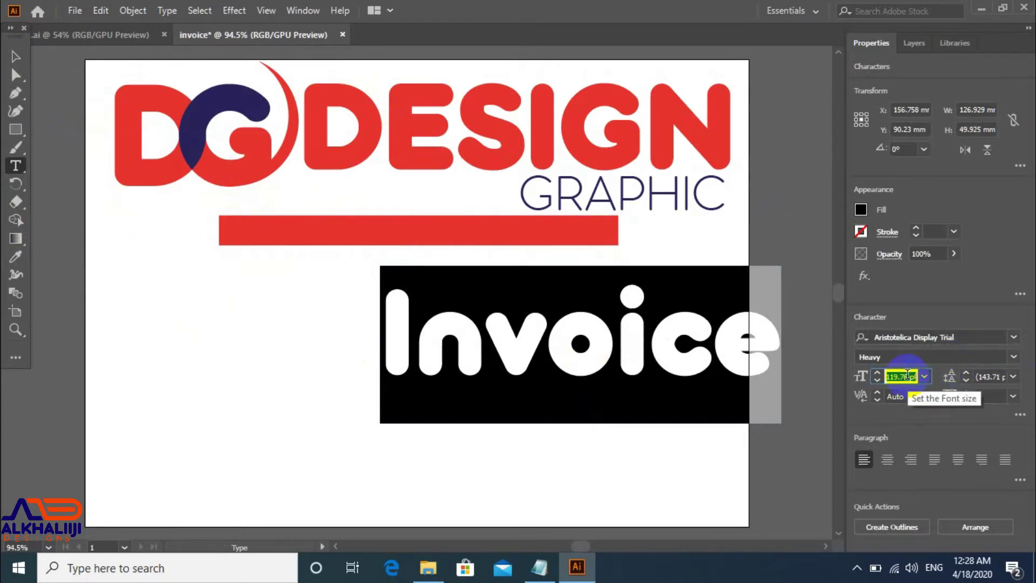
type("50")
key("Return")
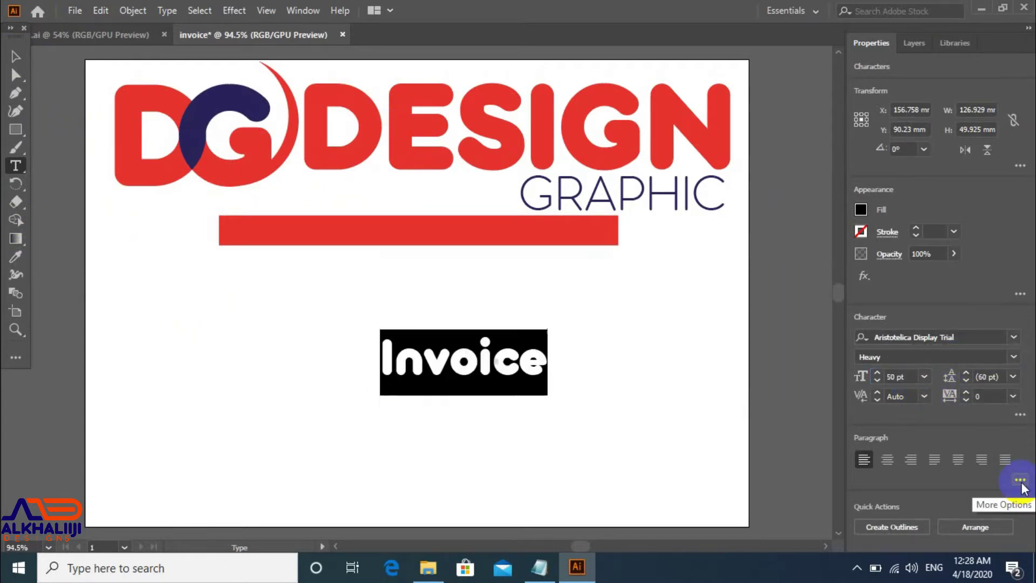
Step: Move the Invoice text onto the middle of the red bar and recolor it white by sampling the page
left_click(16, 58)
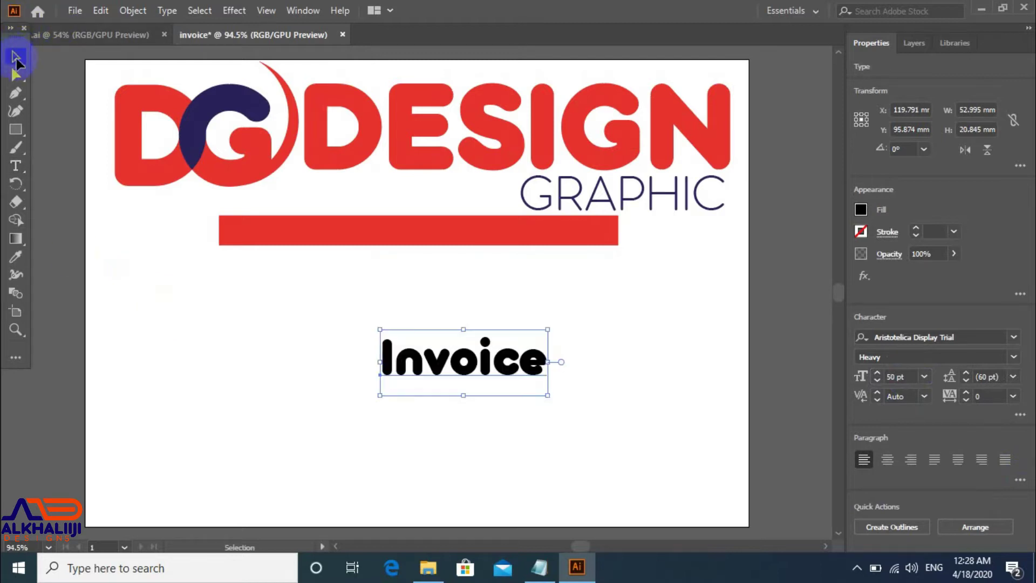
left_click_drag(461, 383, 416, 258)
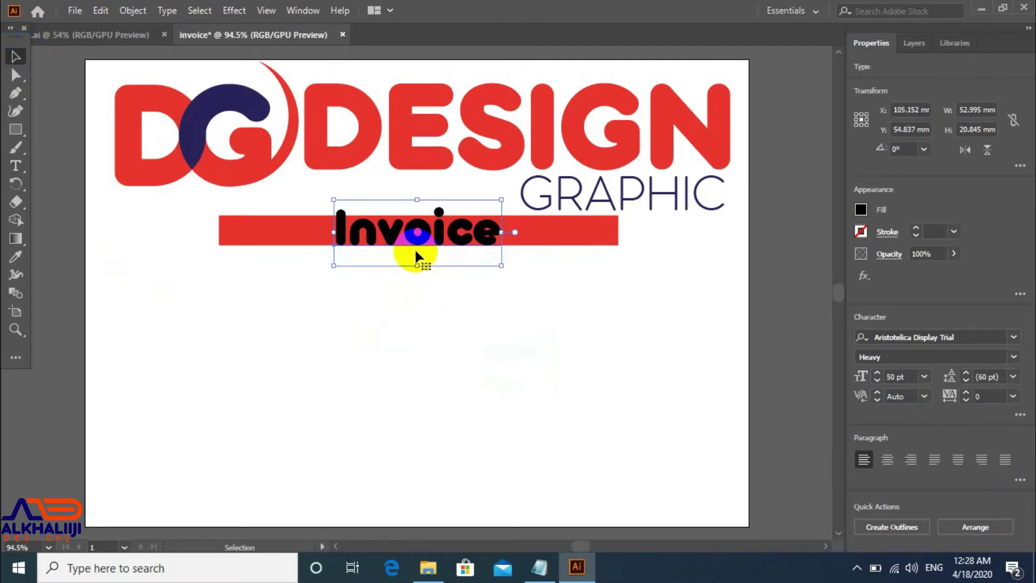
key("i")
left_click(443, 313)
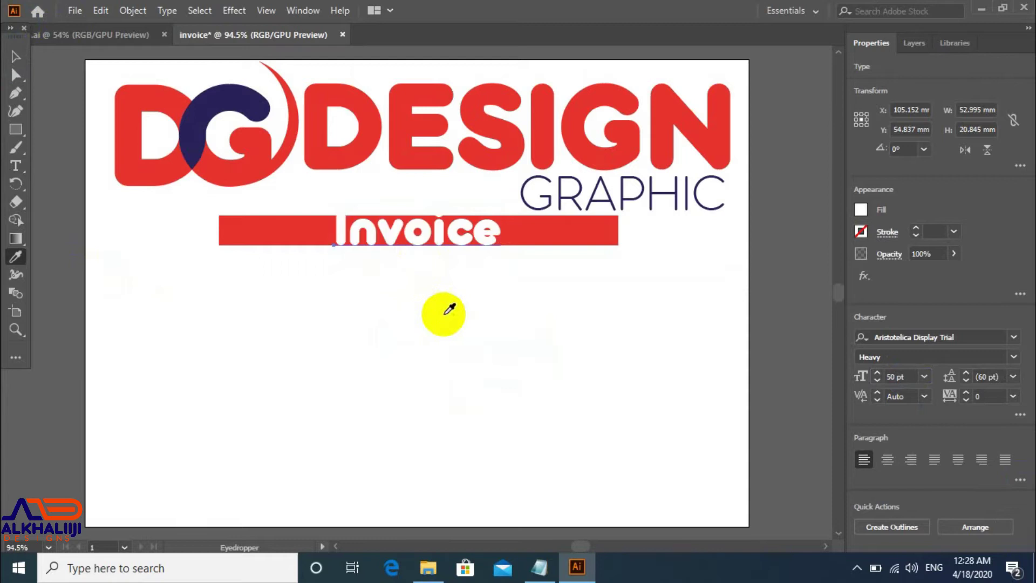
left_click(15, 56)
Step: Change the Invoice text to the Regular font style at 40 pt
left_click(898, 376)
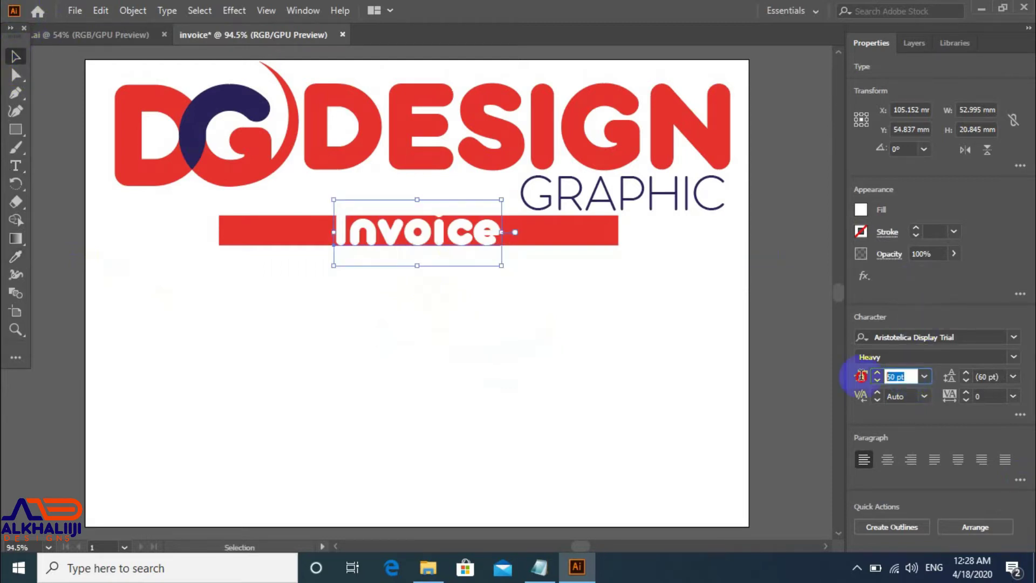
left_click(1014, 356)
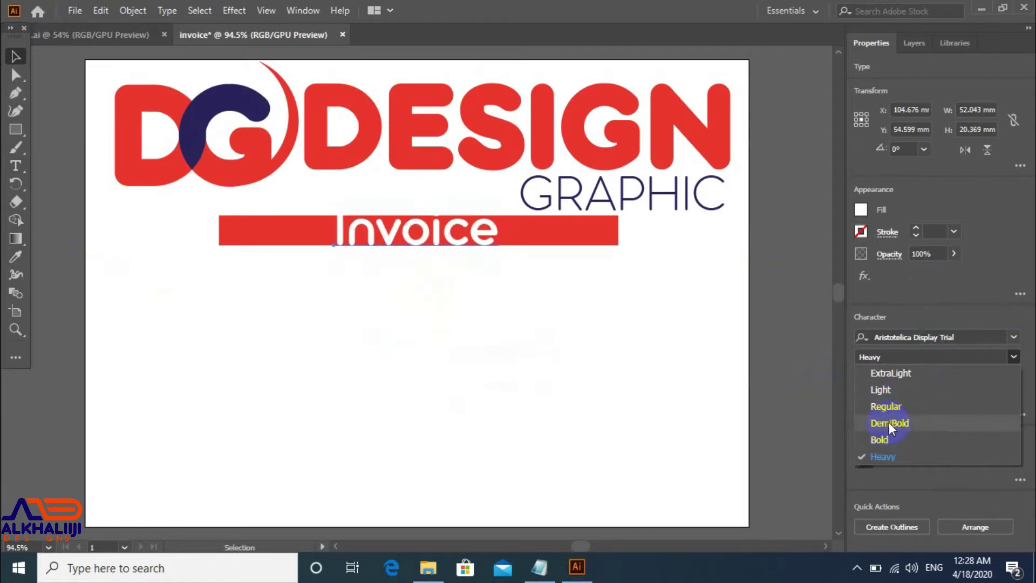
left_click(891, 408)
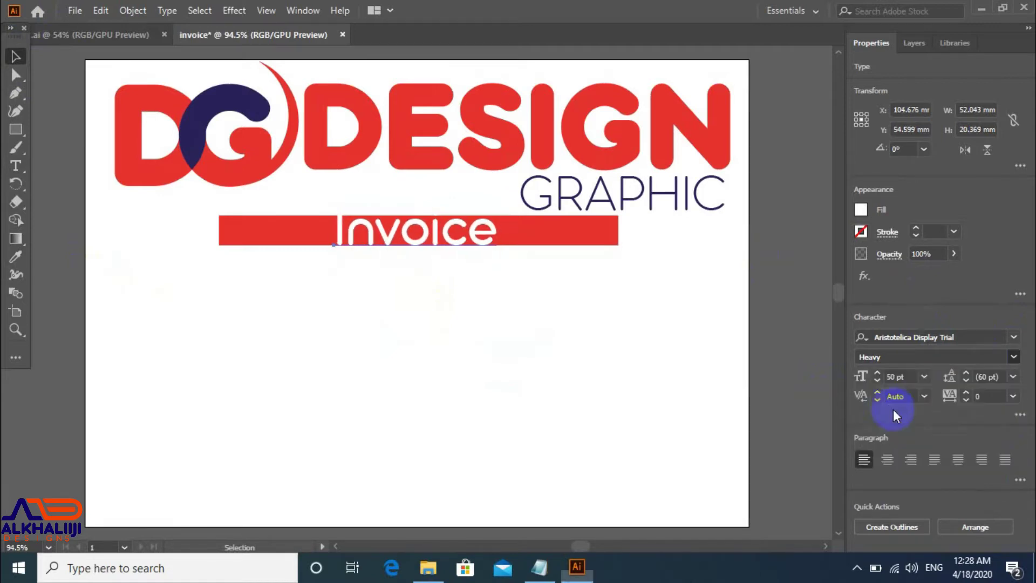
left_click(904, 378)
type("40")
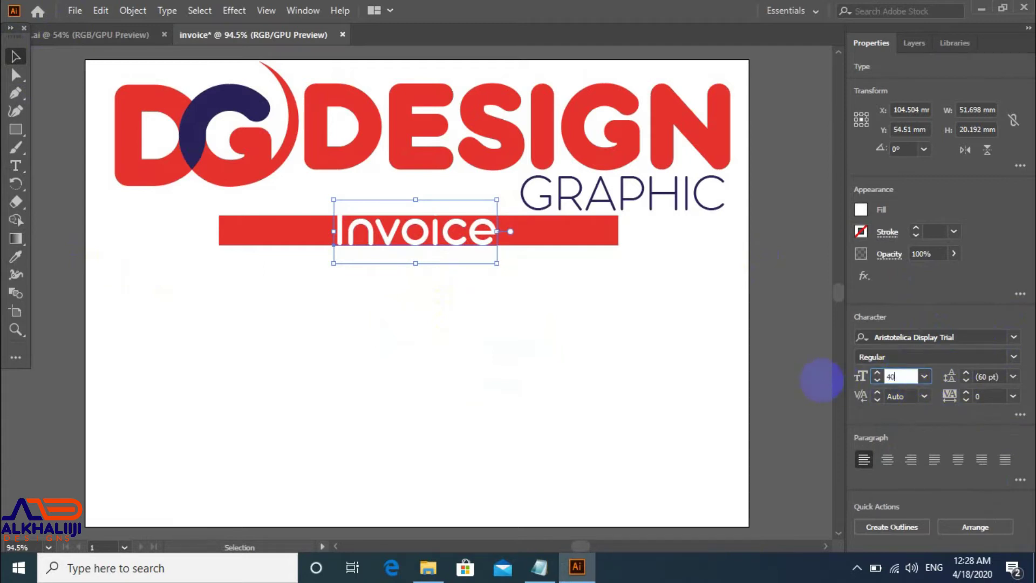
key("Return")
Step: Nudge the Invoice text up two increments so it sits vertically centered on the red bar
left_click(393, 240)
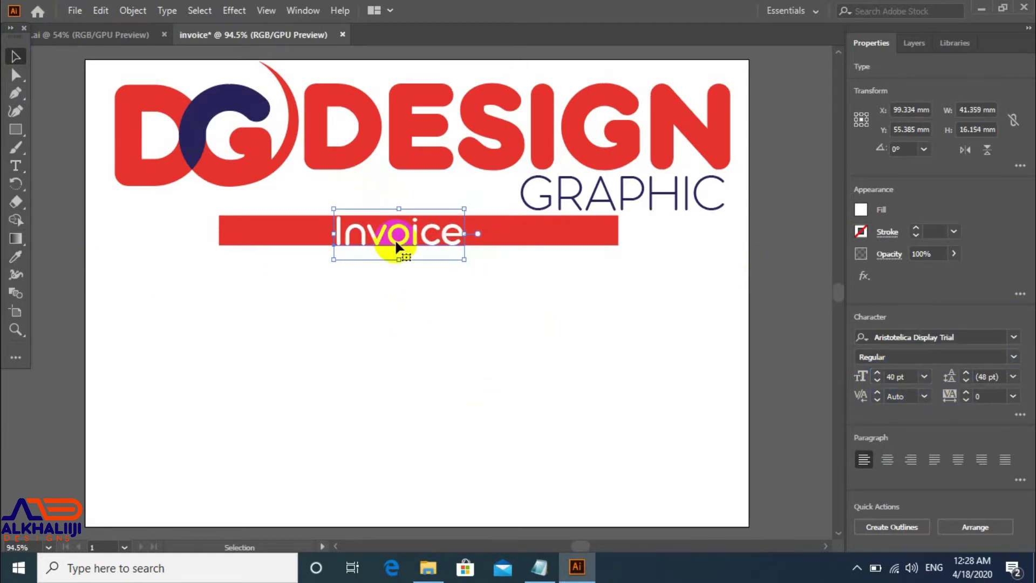
key("Up")
key("Up")
Step: Shorten the red bar from both ends to about 51 mm wide around the Invoice text
left_click(538, 235)
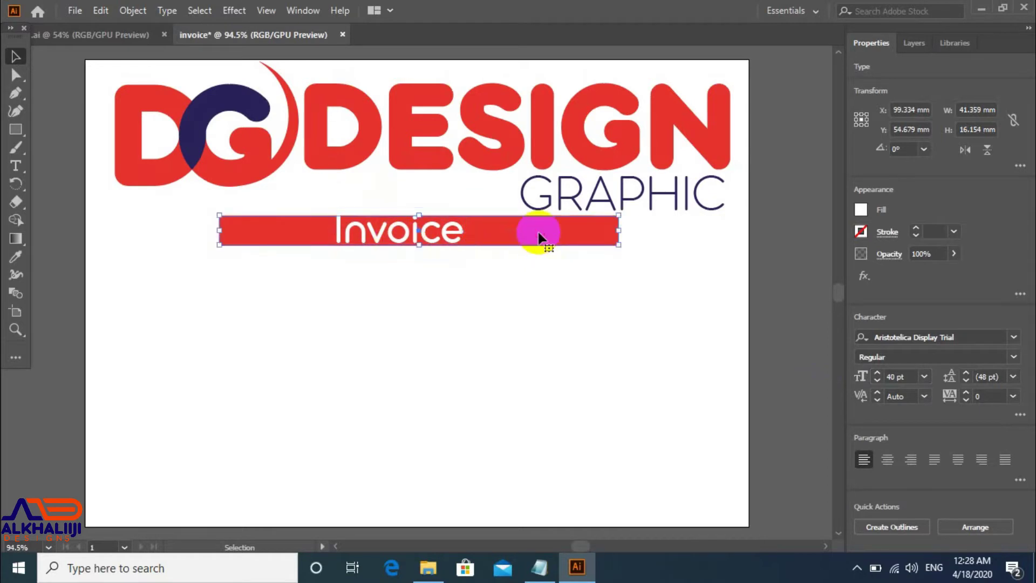
left_click_drag(618, 231, 474, 231)
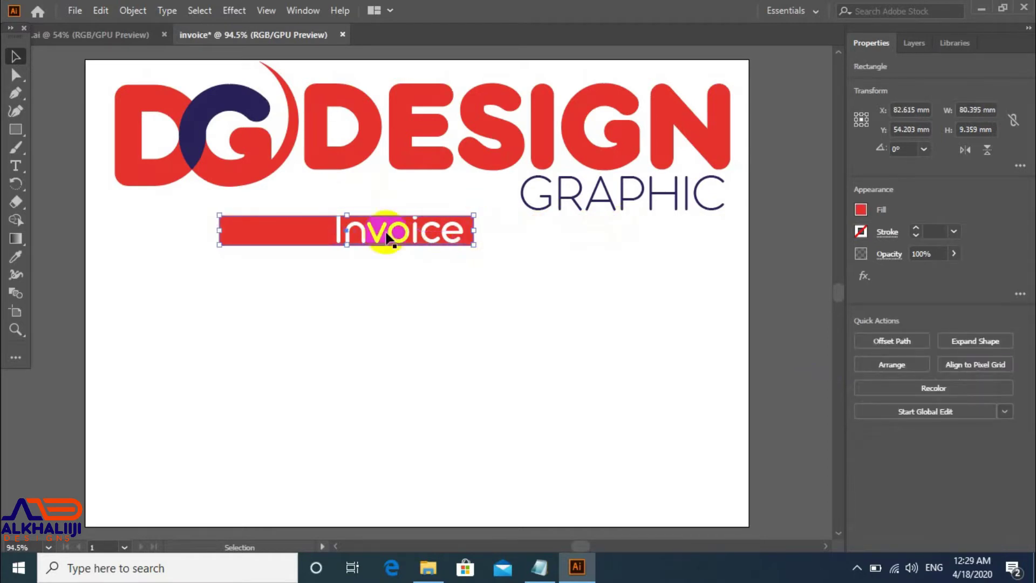
left_click_drag(219, 230, 311, 230)
left_click(381, 231)
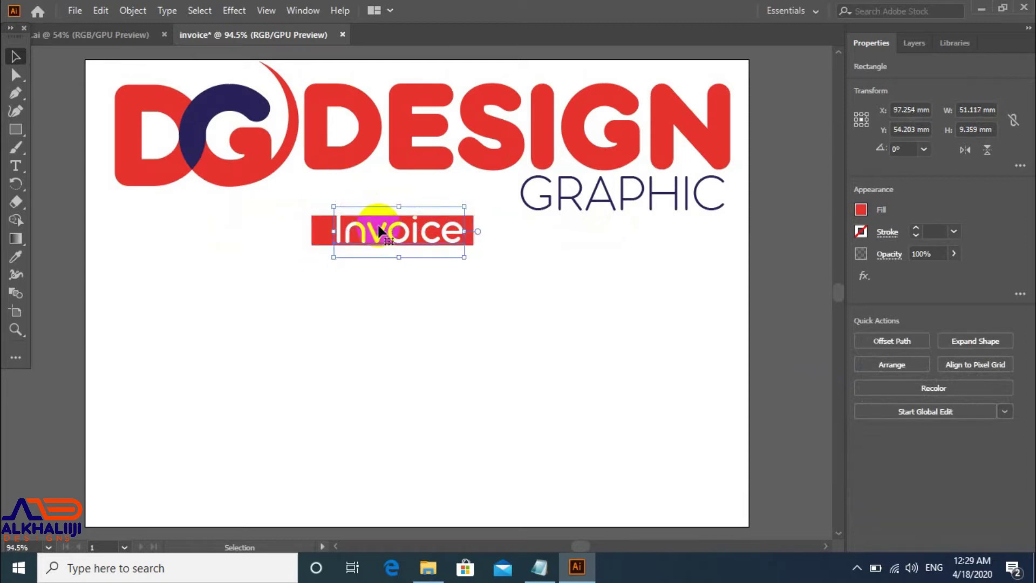
Step: Shift the Invoice text slightly left to center it on the red bar, and nudge both together up 14 increments and slightly right
left_click_drag(381, 231, 376, 230)
left_click_drag(441, 274, 338, 202)
left_click(418, 326)
left_click(393, 249)
left_click(316, 230, "shift")
key("Up")
key("Up")
key("Up")
key("Up")
key("Up")
key("Up")
key("Up")
key("Up")
key("Up")
key("Up")
key("Up")
key("Up")
key("Up")
key("Up")
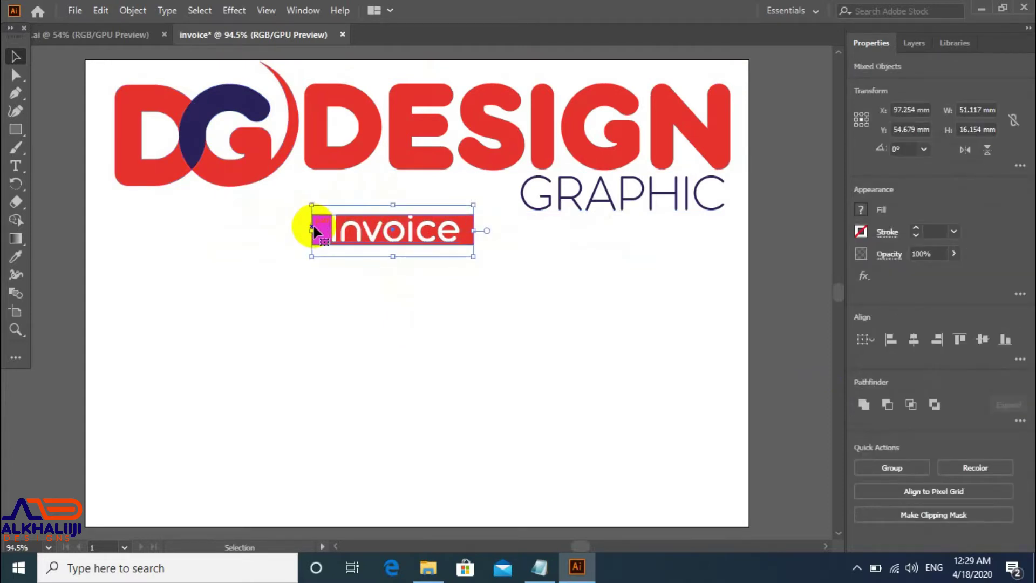
key("Right")
key("Right")
key("Right")
key("Right")
key("Right")
key("Right")
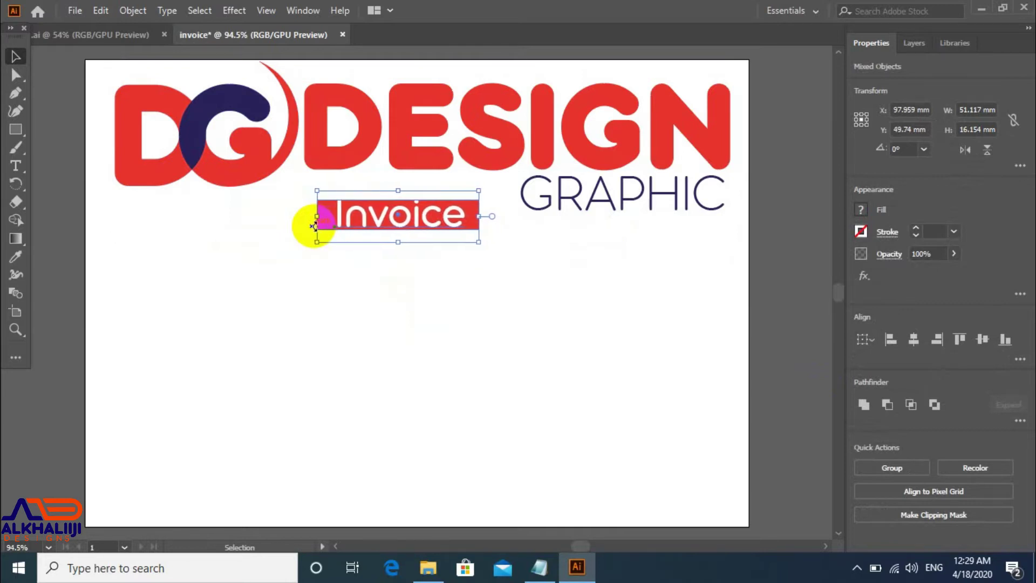
Step: Duplicate the Invoice text and red bar to a spot under the DG logo and replace the copy's text with "Secret No:-"
left_click_drag(376, 227, 165, 226)
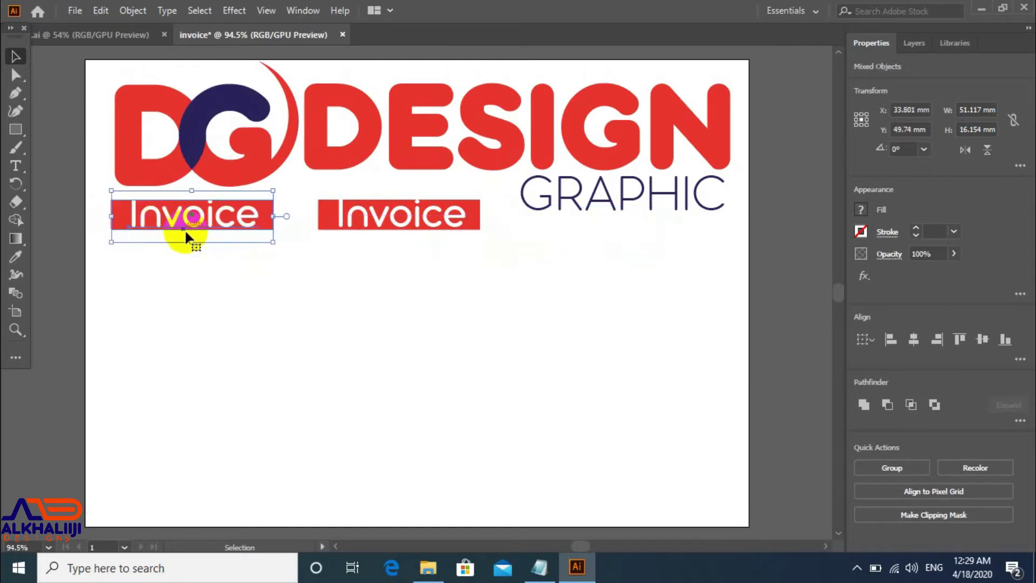
double_click(186, 219)
key("ctrl+a")
key("BackSpace")
type("S")
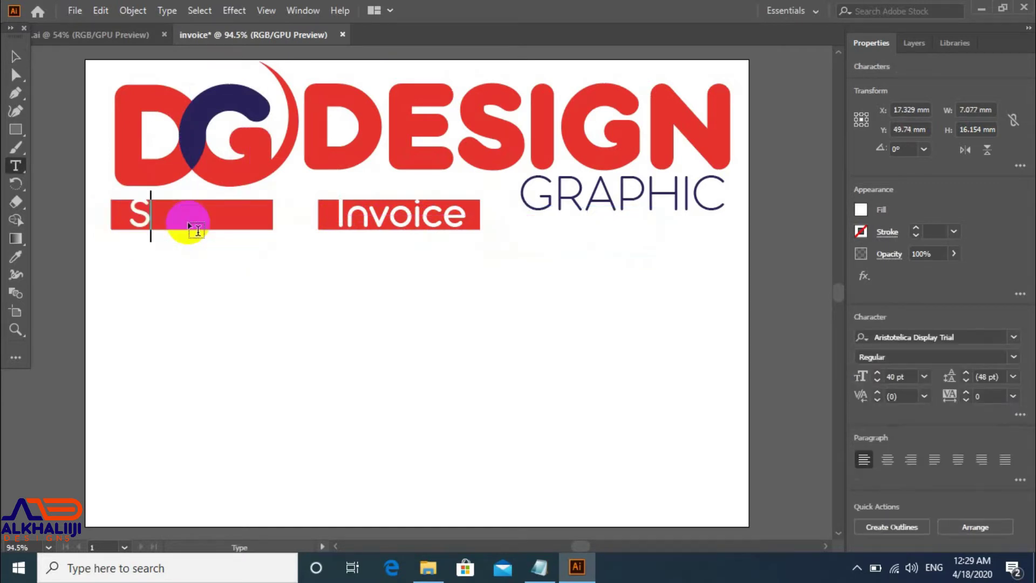
type("ecret Inv:")
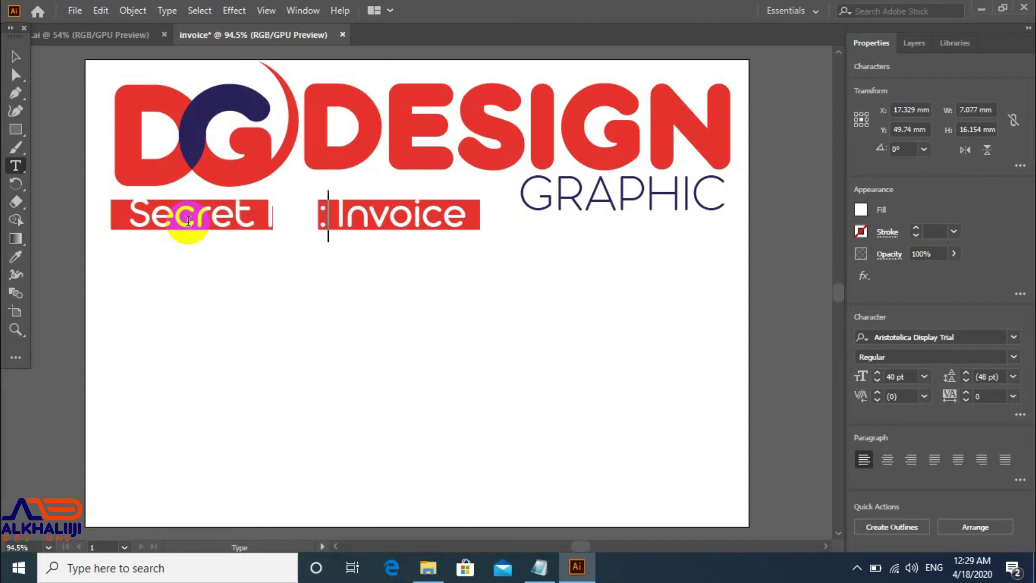
Step: Change the "Secret No:-" text to the ExtraLight font style at 20 pt
triple_click(188, 220)
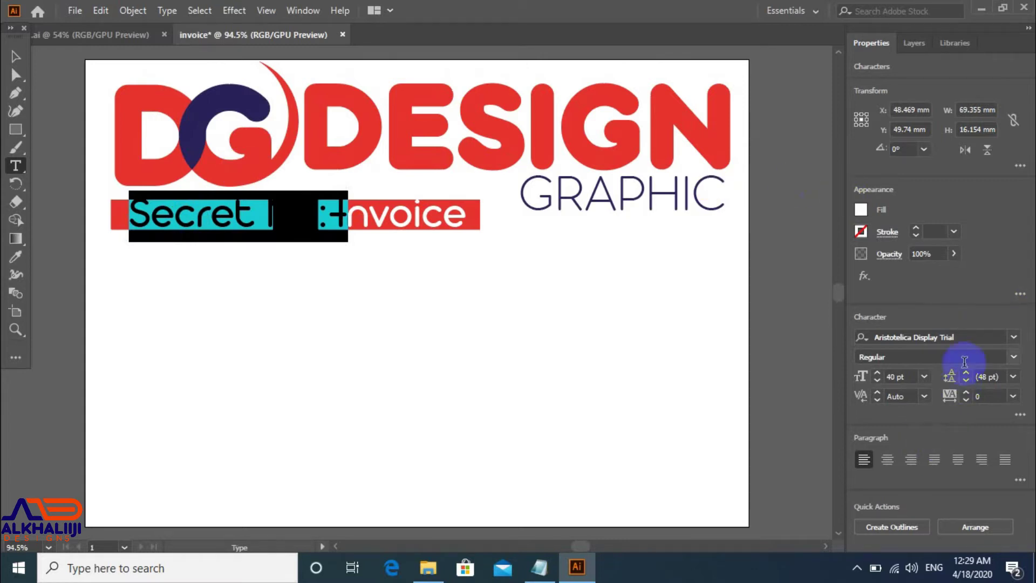
left_click(1010, 357)
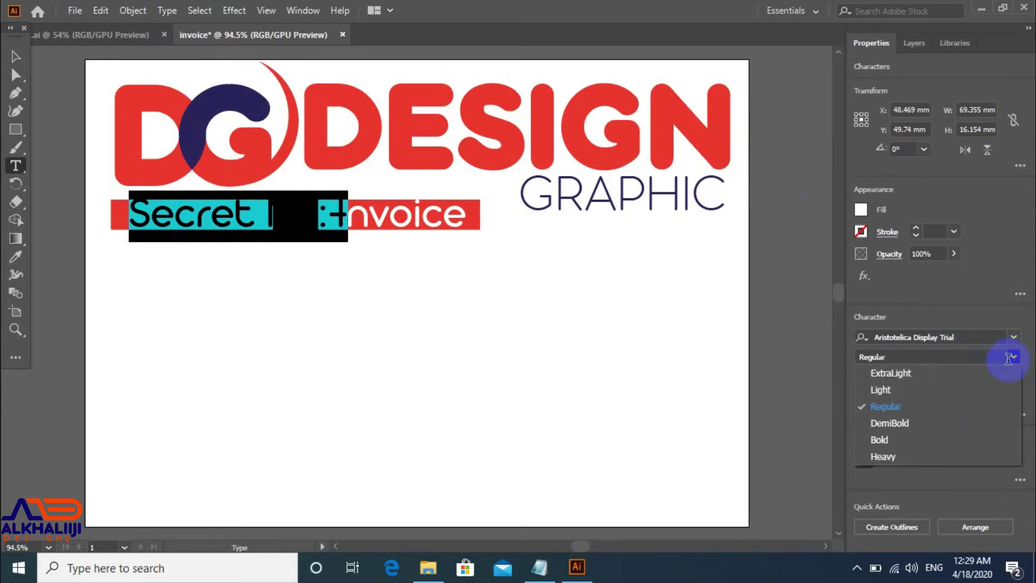
left_click(898, 375)
left_click(911, 377)
type("20")
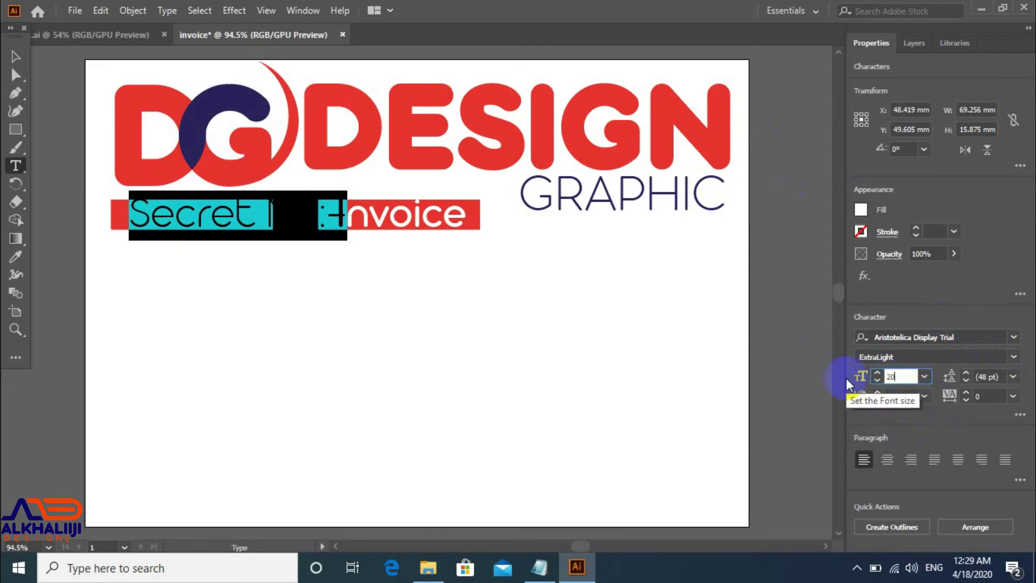
key("Return")
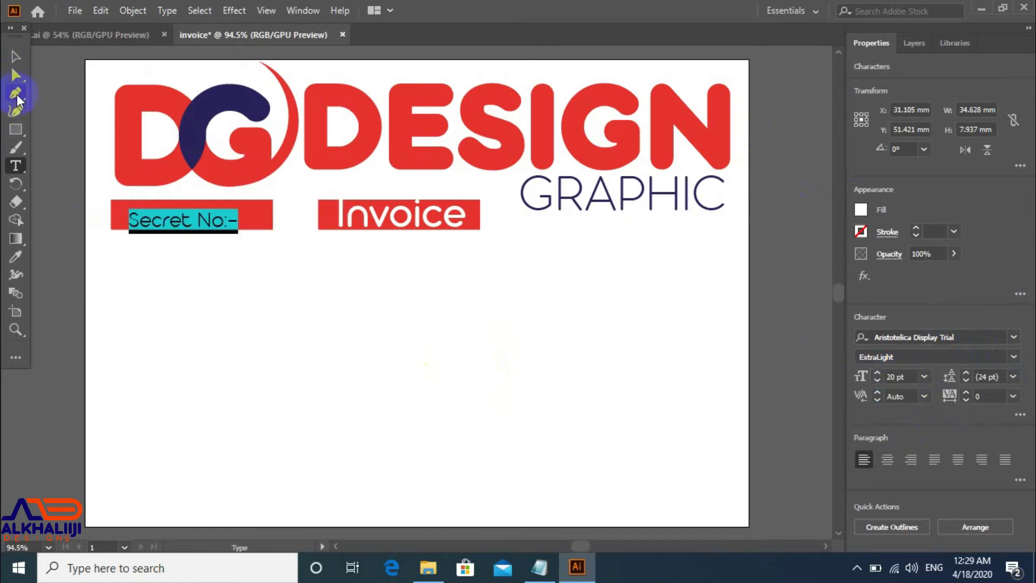
Step: Move the "Secret No:-" text to the left end of its red bar, centered vertically on it
left_click(15, 60)
key("shift+Up")
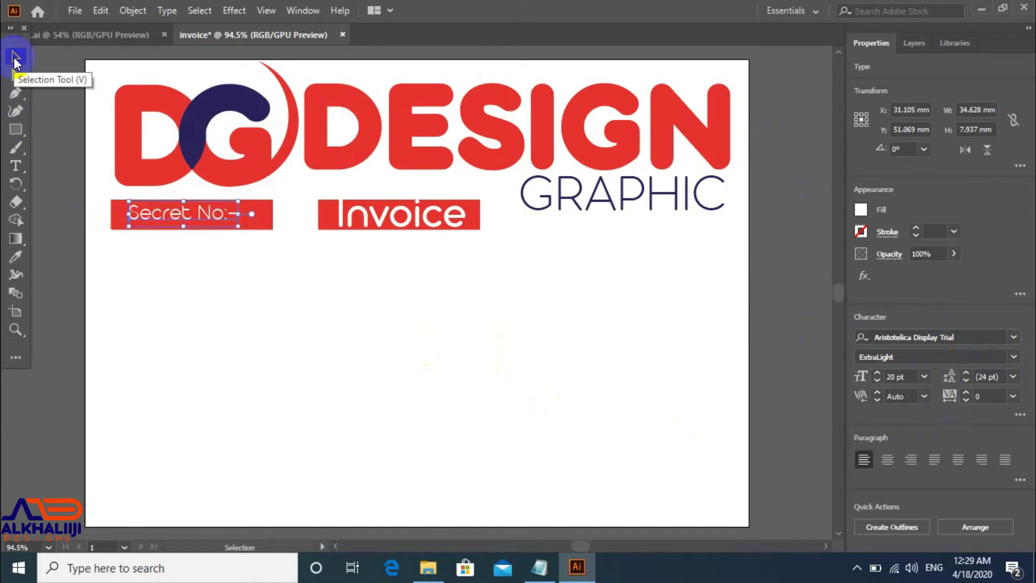
key("Left")
key("Left")
key("Left")
key("Left")
key("Left")
key("Left")
key("Left")
key("Left")
key("Left")
key("Left")
key("Left")
key("Left")
key("Left")
key("Left")
key("Left")
key("Left")
key("Down")
key("Down")
key("Down")
key("Down")
key("Down")
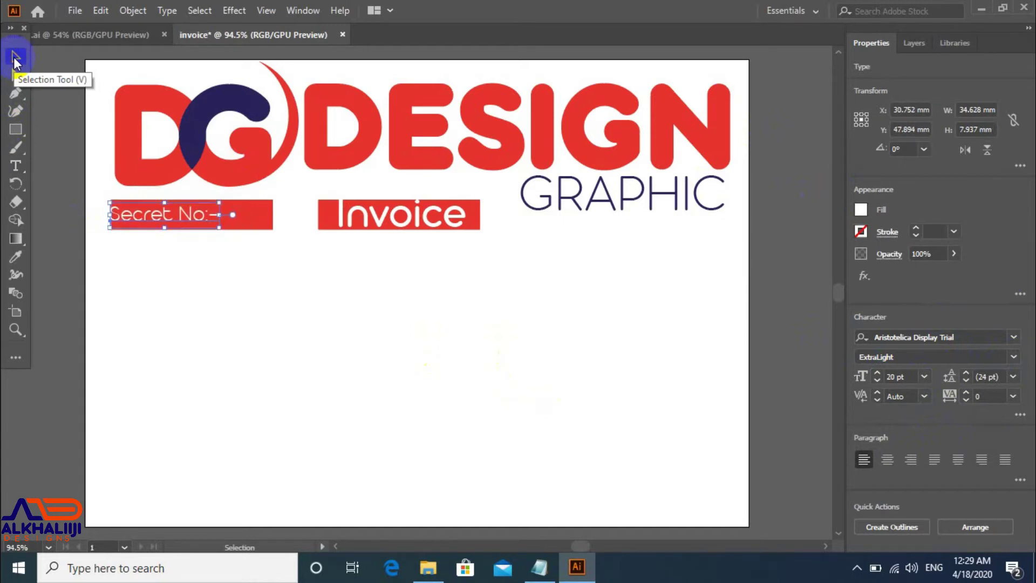
key("Right")
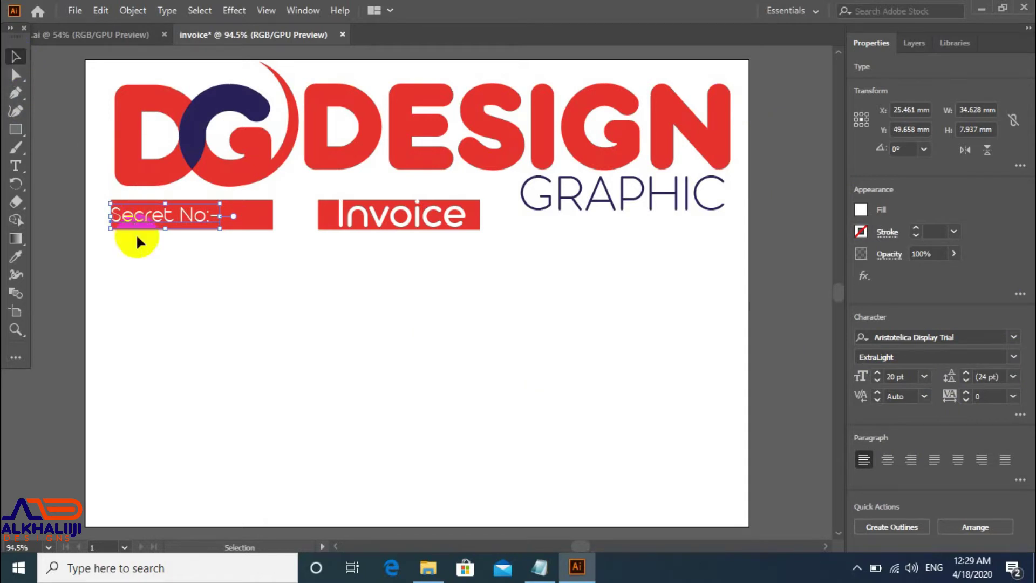
left_click(161, 303)
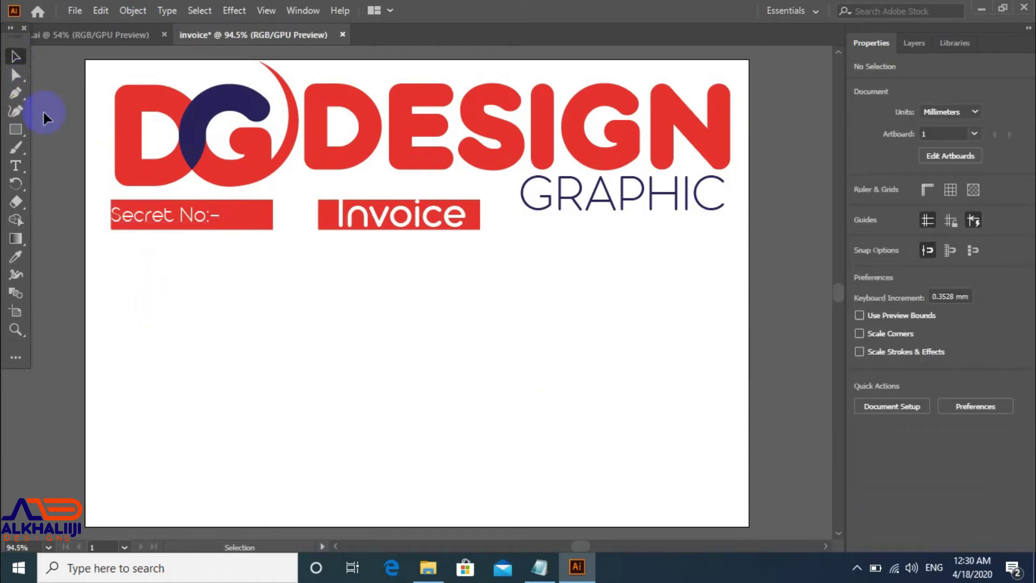
Step: Create a text area about 199 x 76 mm below the red bars and enter underscored blanks for "Name:-" and "Date:-___/__/___"
left_click(16, 171)
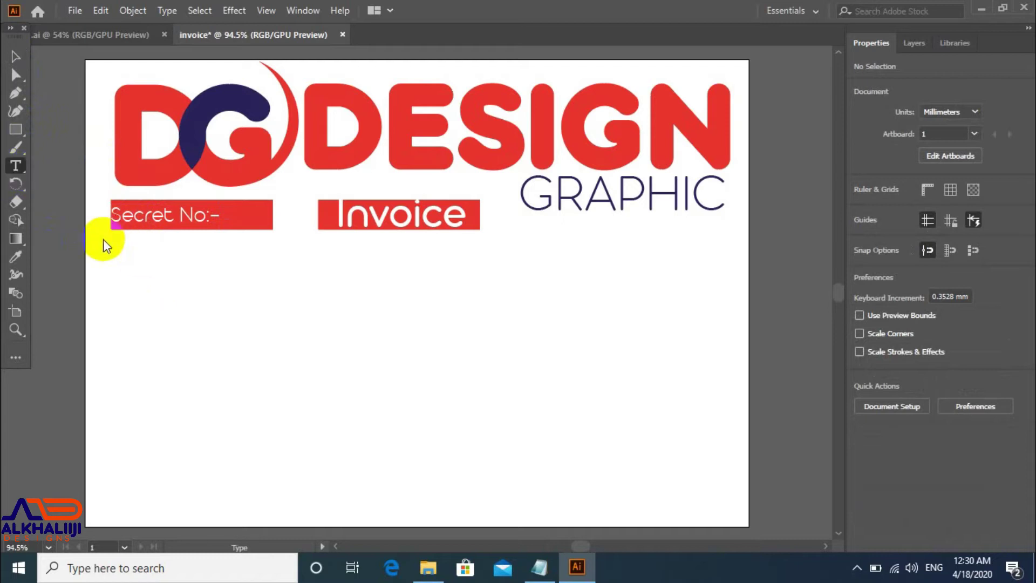
left_click_drag(100, 237, 731, 476)
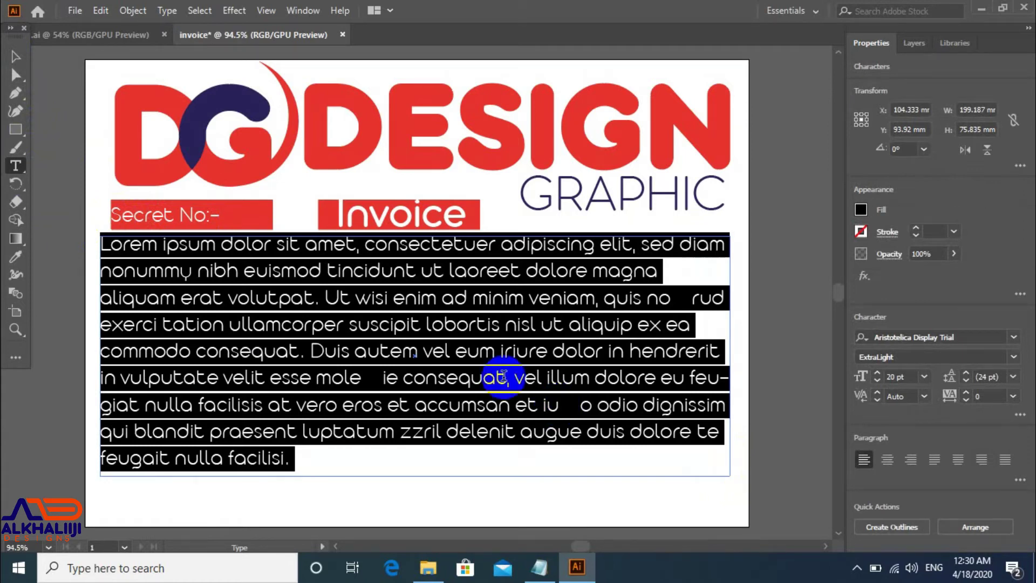
type("Na")
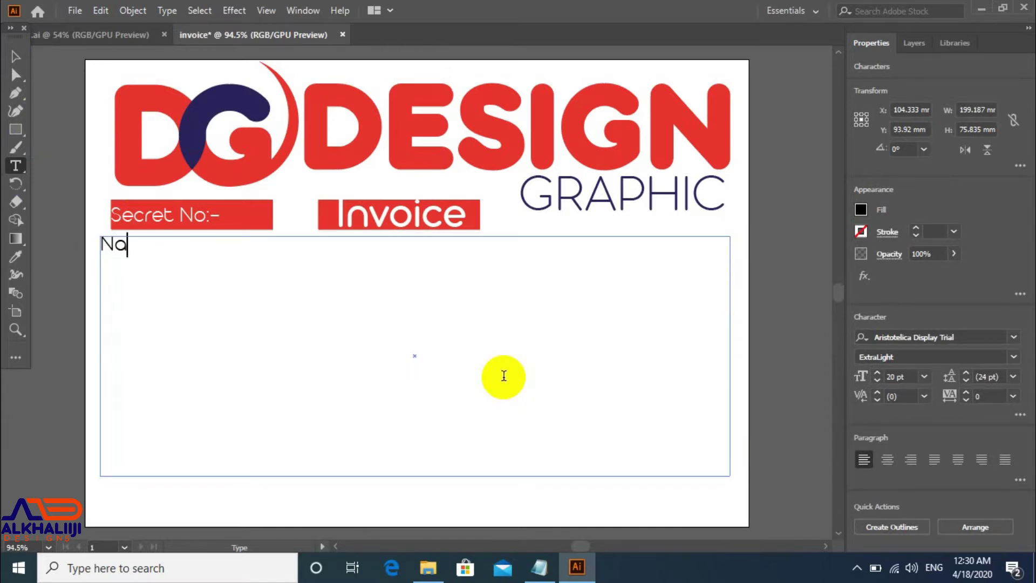
type("me:-_____________________________")
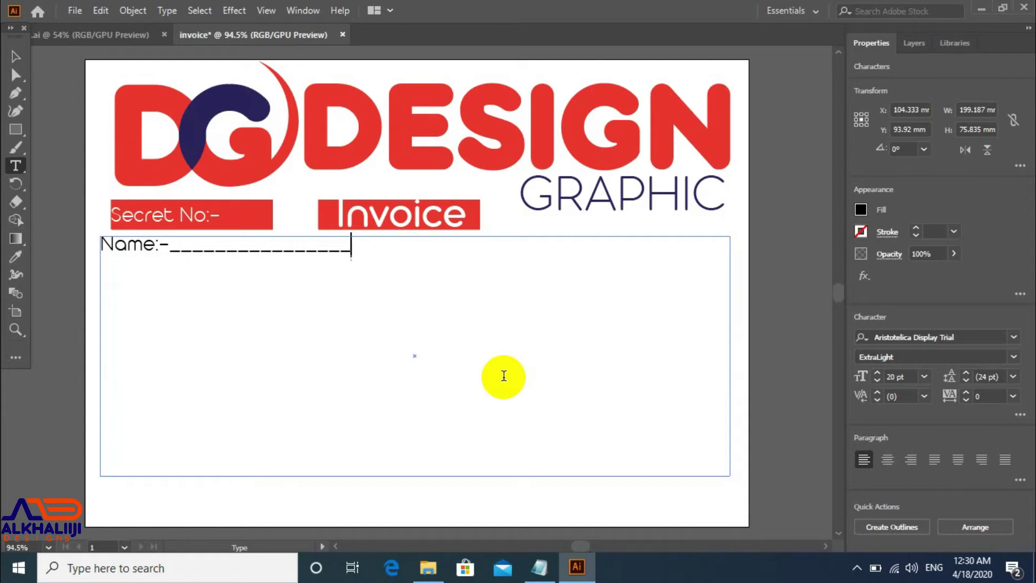
type("______")
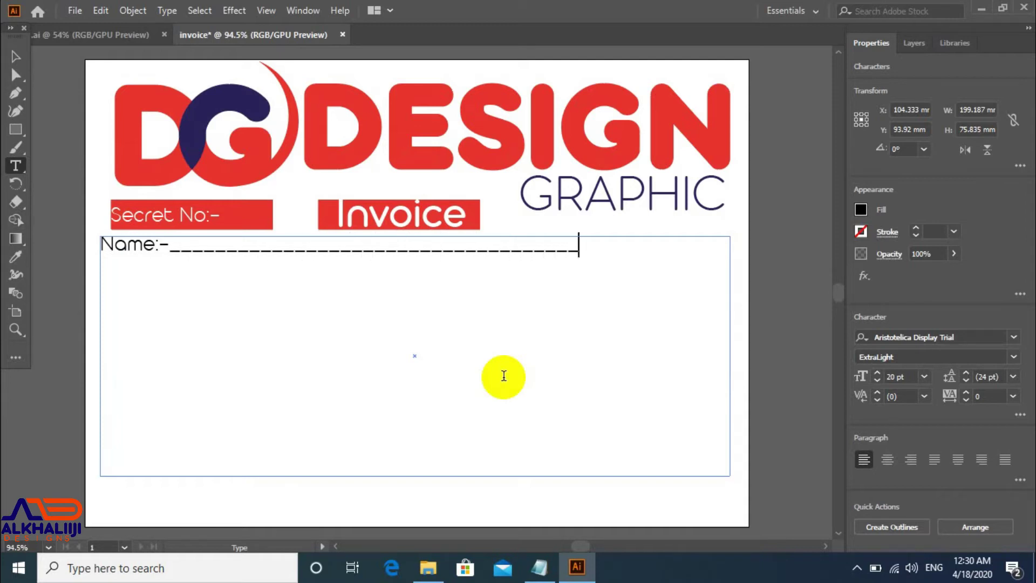
type(" Date:")
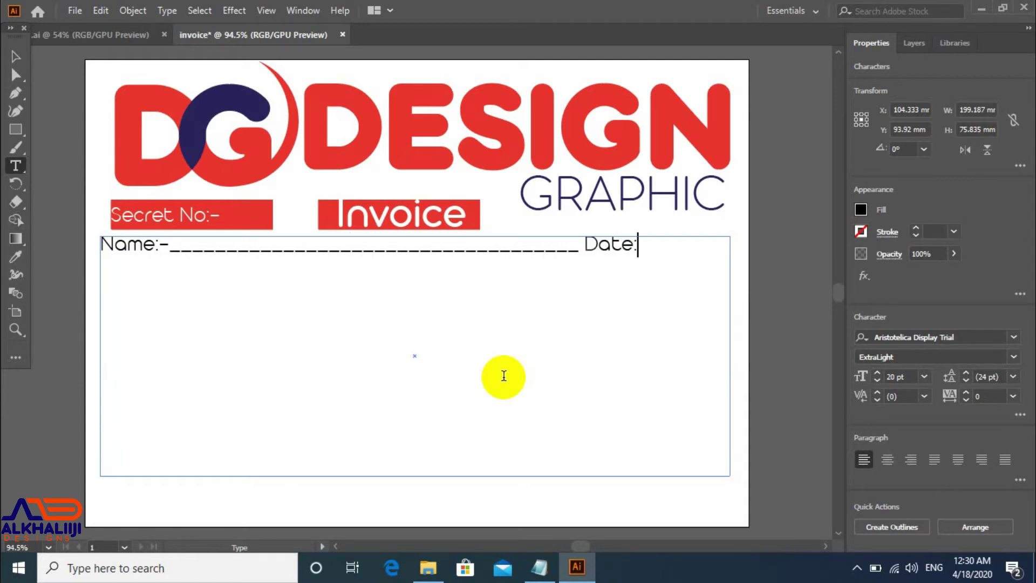
type("-___/__/___")
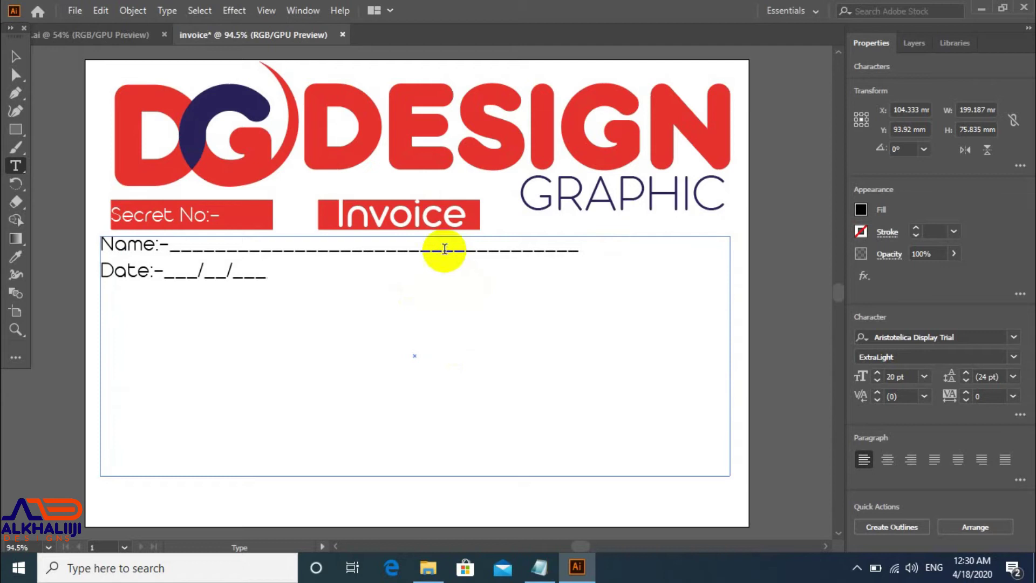
Step: Shorten the Name blank by two underscores to fit the date entry on the same line
left_click(444, 248)
key("BackSpace")
key("BackSpace")
Step: Add a second line with underscored blanks for "Amount No:-" and "Amount Inwords:-", filling the width of the text area
left_click(727, 245)
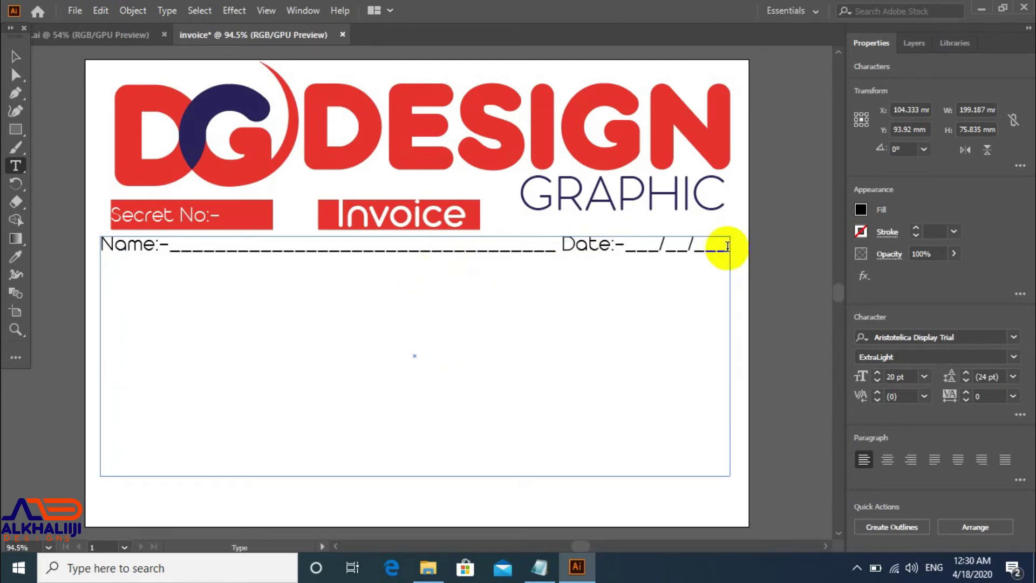
key("Return")
type("Amount:-____________")
key("Left")
key("Left")
key("Left")
key("Left")
key("Left")
key("Left")
key("Left")
key("Left")
key("Left")
key("Left")
key("Left")
key("Left")
key("Left")
key("Left")
key("Left")
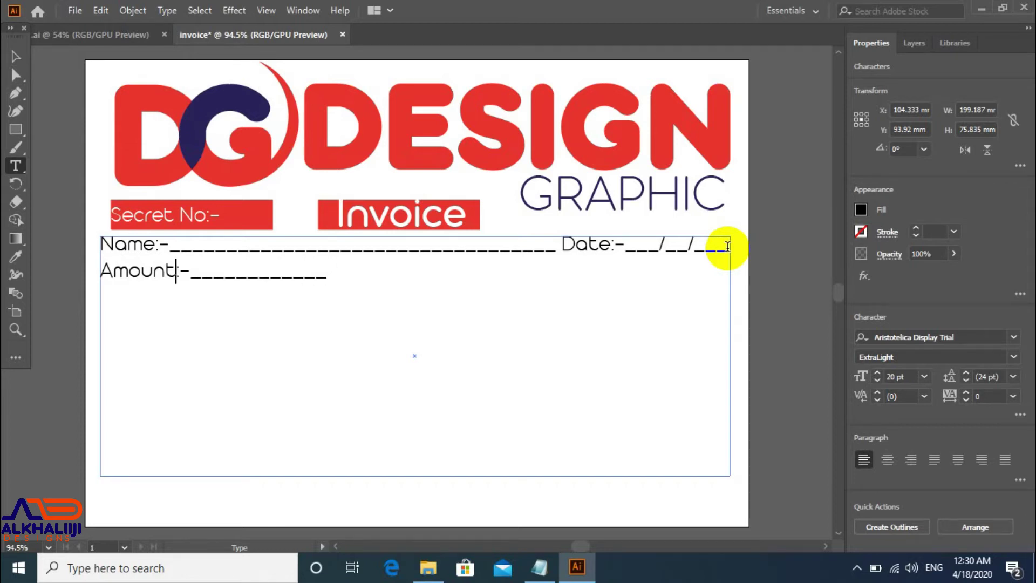
type("n")
key("BackSpace")
type("No:-____________ ")
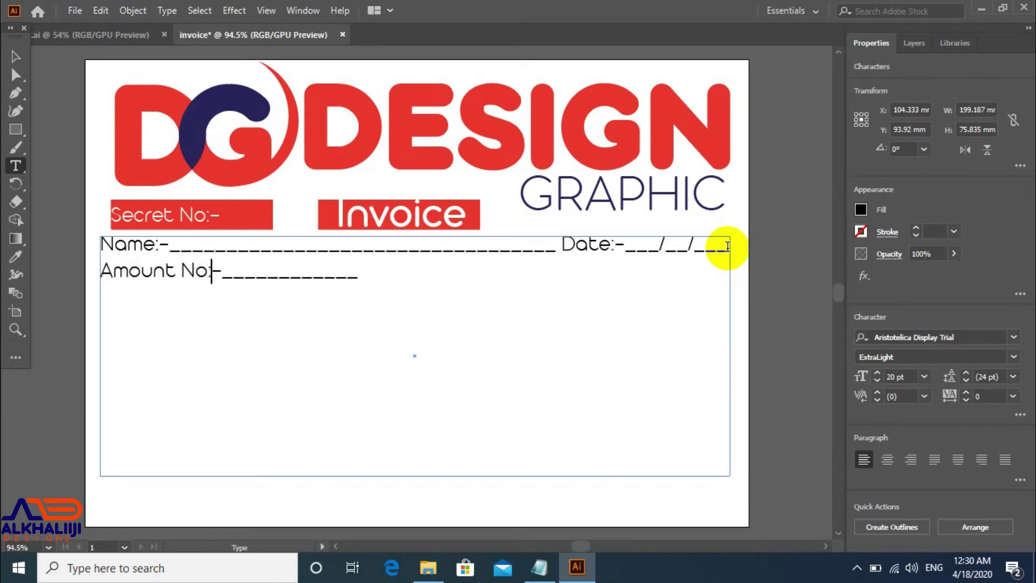
type("Amount")
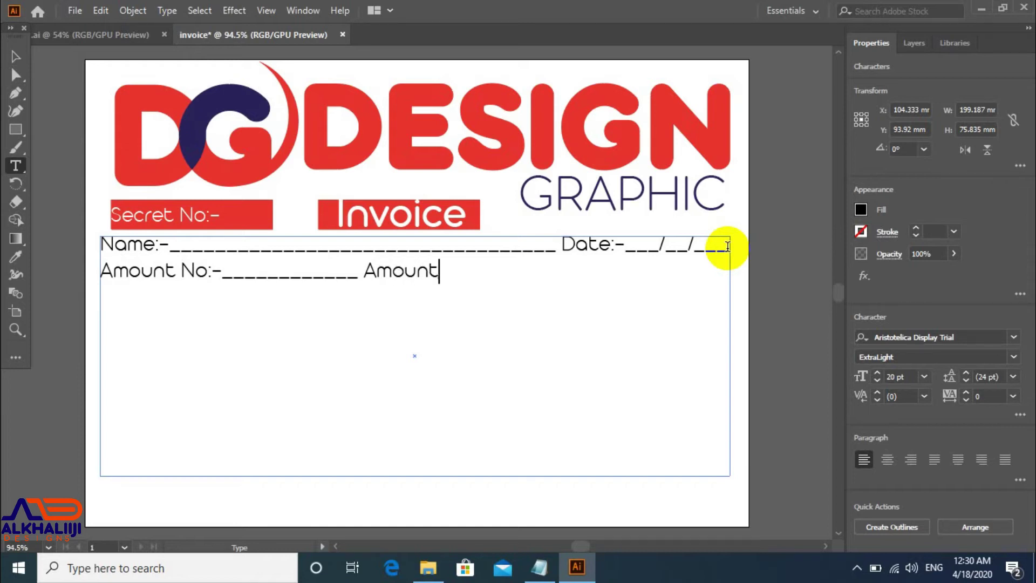
type(" Inwords:-__________")
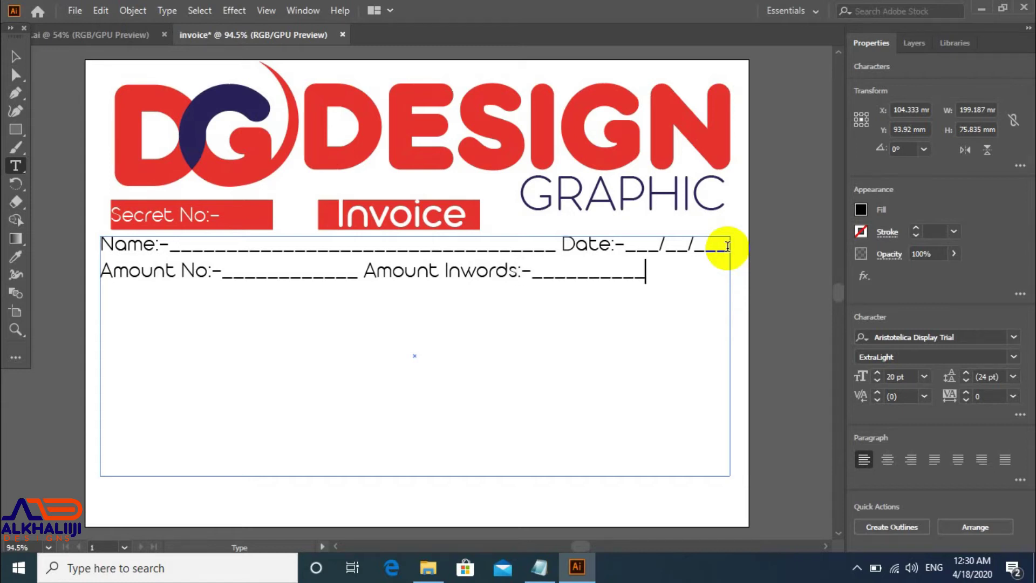
type("________")
key("BackSpace")
Step: Add a third line with underscored blanks for "Res t:-" and "Total:-", filling the width of the text area
type("Res")
key("BackSpace")
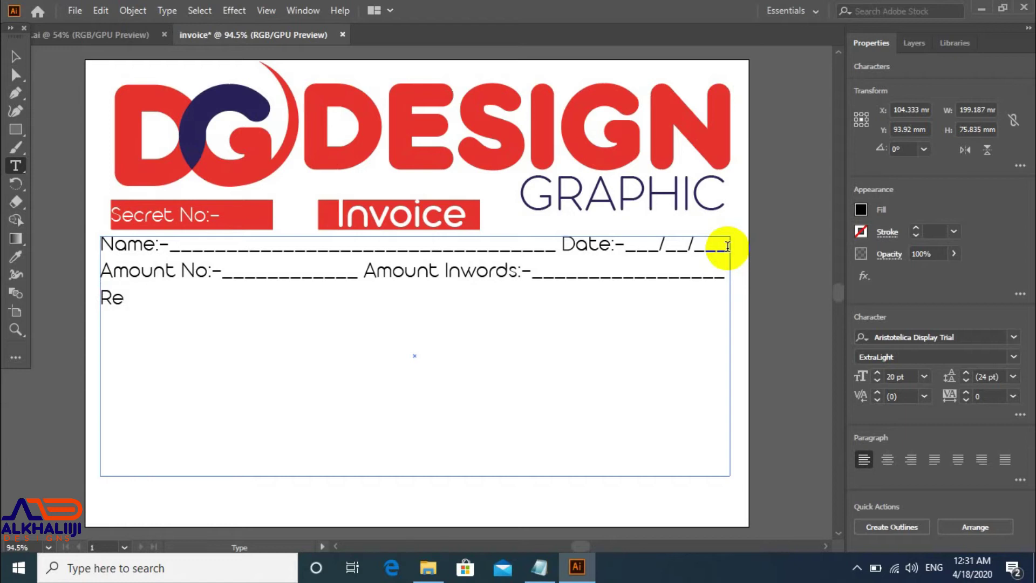
type("t:-___________________ Total")
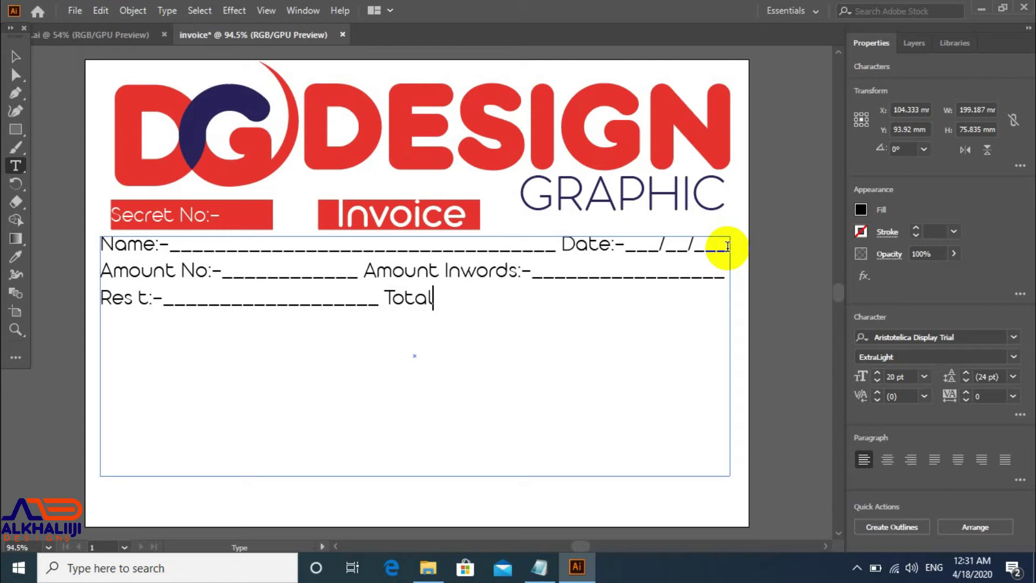
type(":-_________________________")
key("BackSpace")
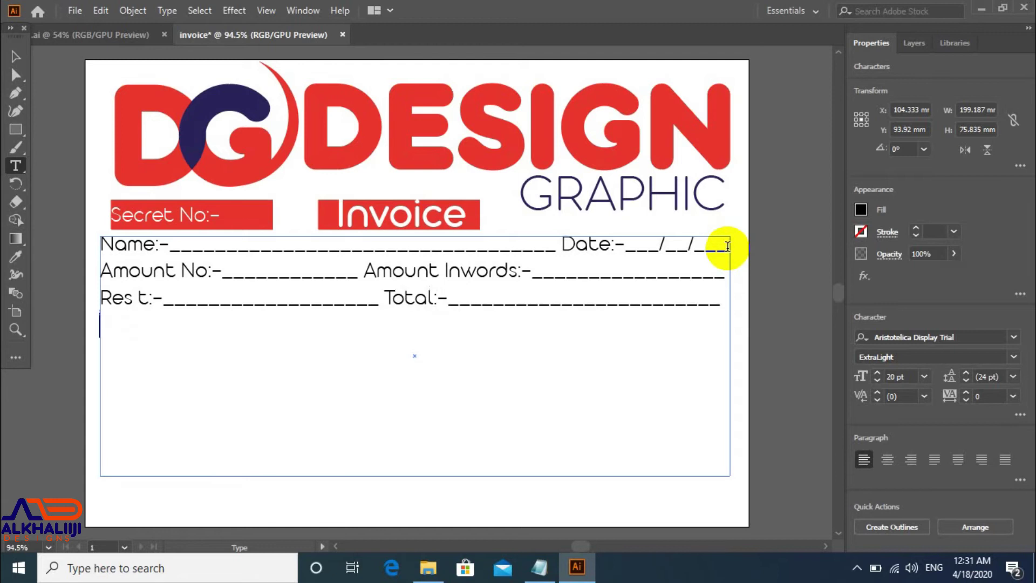
Step: Add a "Description:-" entry below the Total line, followed by a long run of underscores
type("Descript")
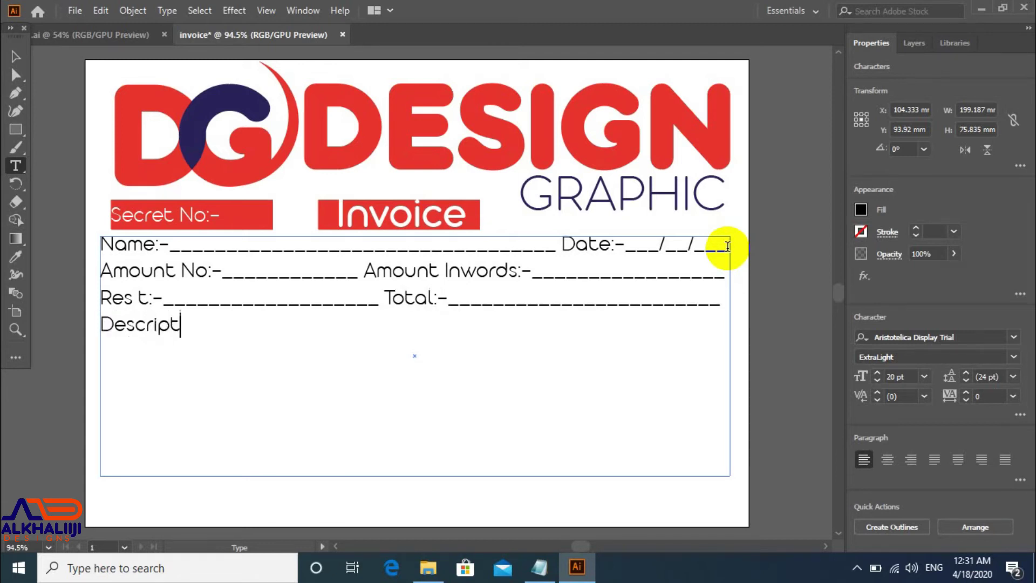
type("ion:-_____________________________________")
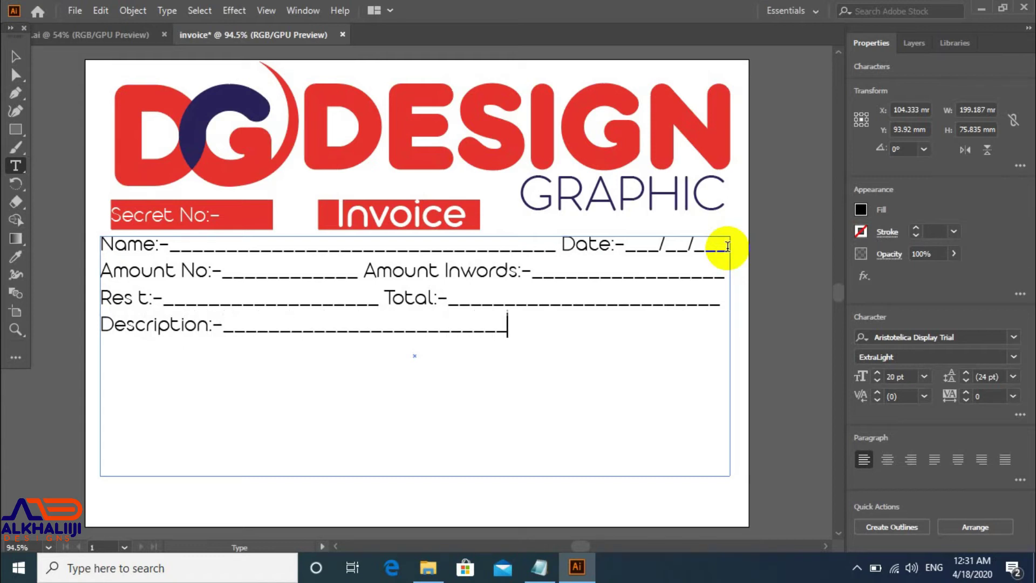
type("_________________________________________________________")
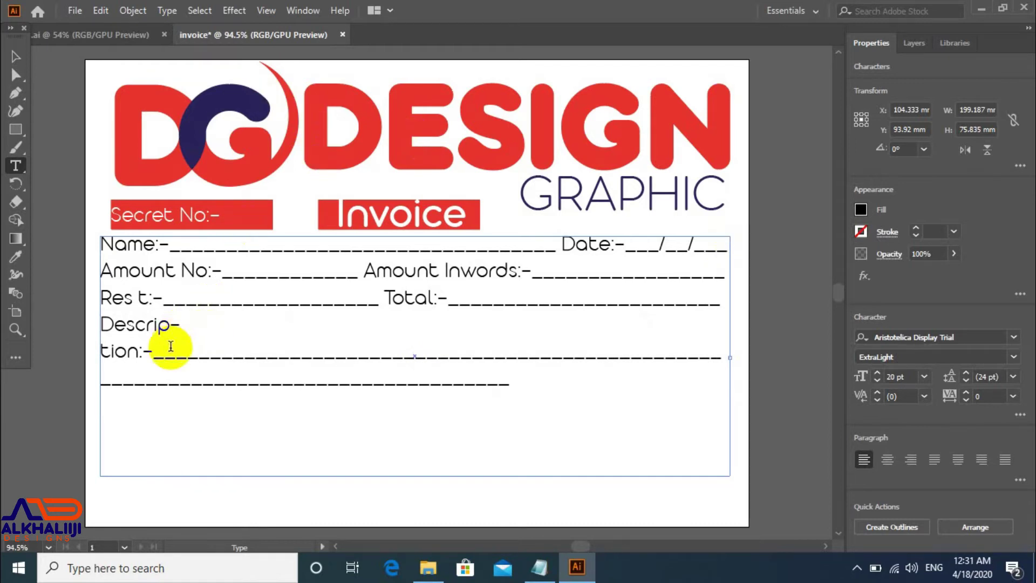
Step: Separate the underscores from the "Description:-" label and delete them, keeping the label on a single line
left_click_drag(170, 346, 157, 362)
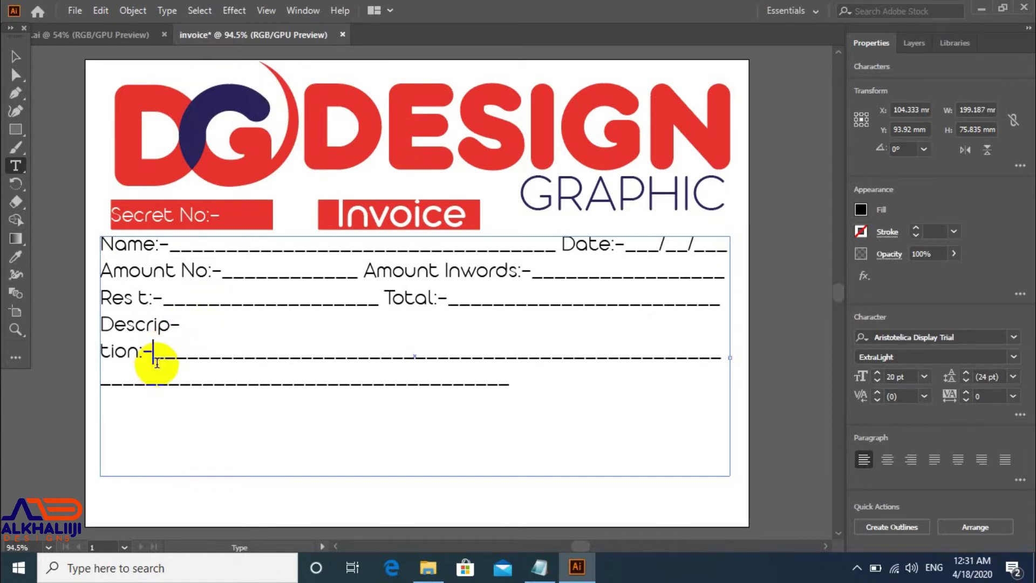
key("Right")
key("shift+Right")
key("Delete")
key("Return")
left_click(147, 355)
left_click_drag(416, 380, 93, 347)
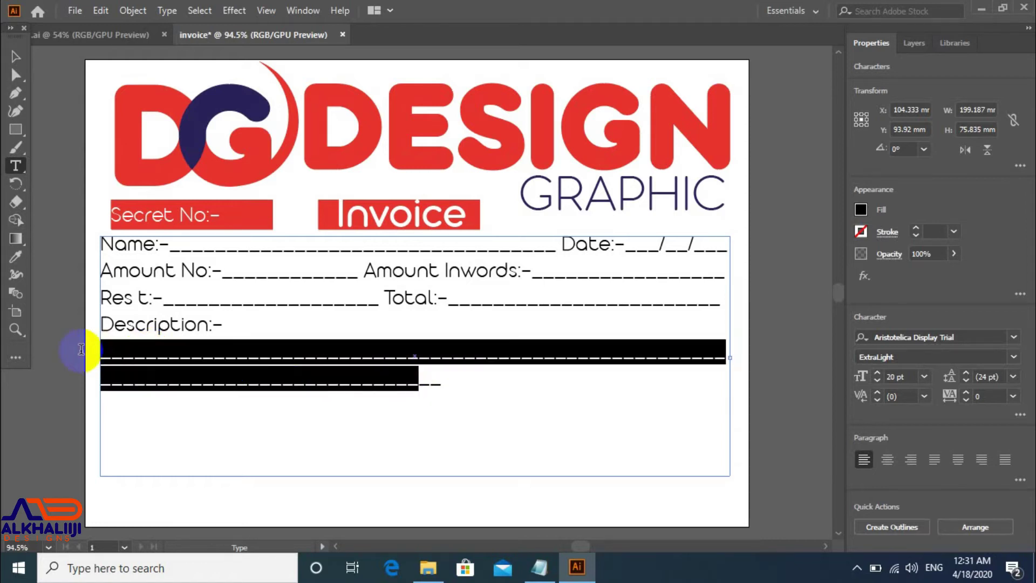
key("BackSpace")
key("BackSpace")
Step: Fill the rest of the "Description:-" line with underscores and add a second full-width line of underscores below it
key("Right")
key("Right")
type("__________________________________")
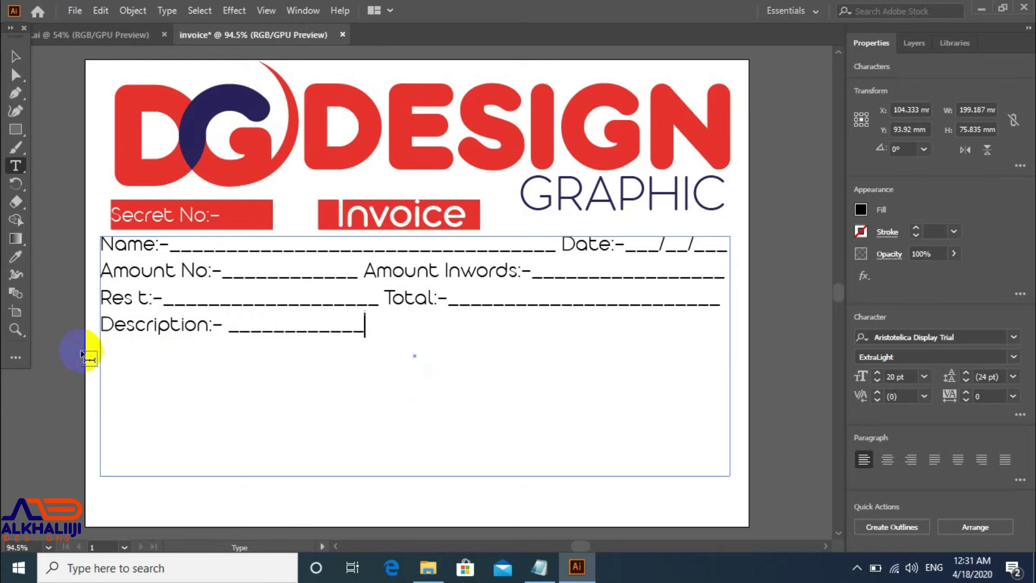
type("____________________________")
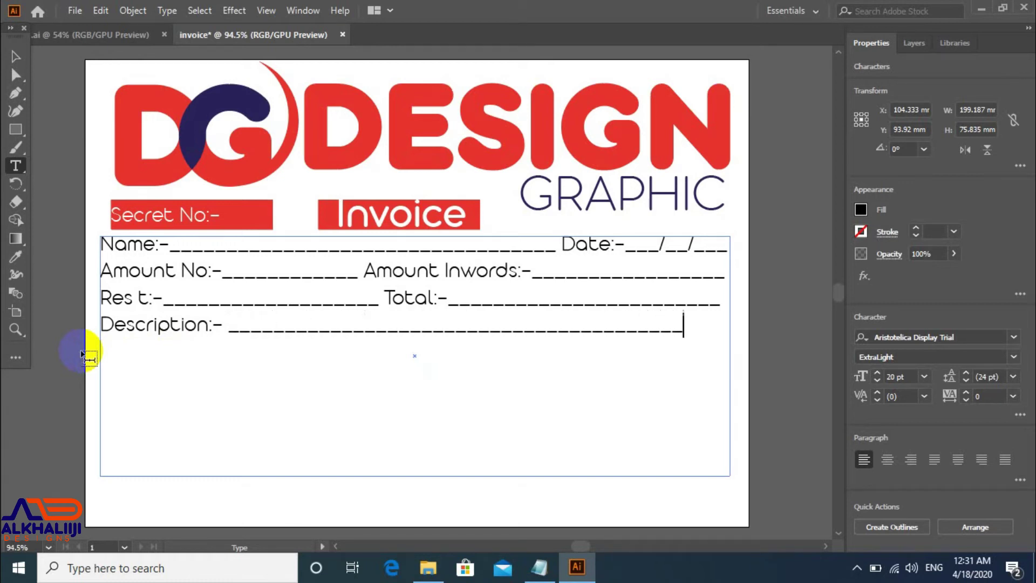
type("_")
key("BackSpace")
key("Return")
type("___________________________________________________________")
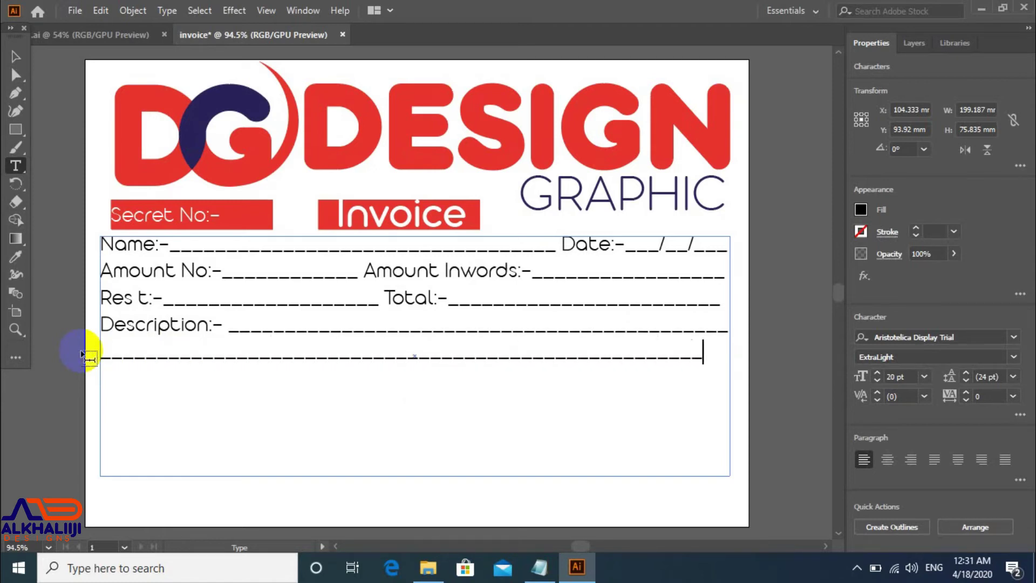
Step: Below the description lines, leave blank space and add a "Selles Signature" label with a short row of underscores beneath it
key("Return")
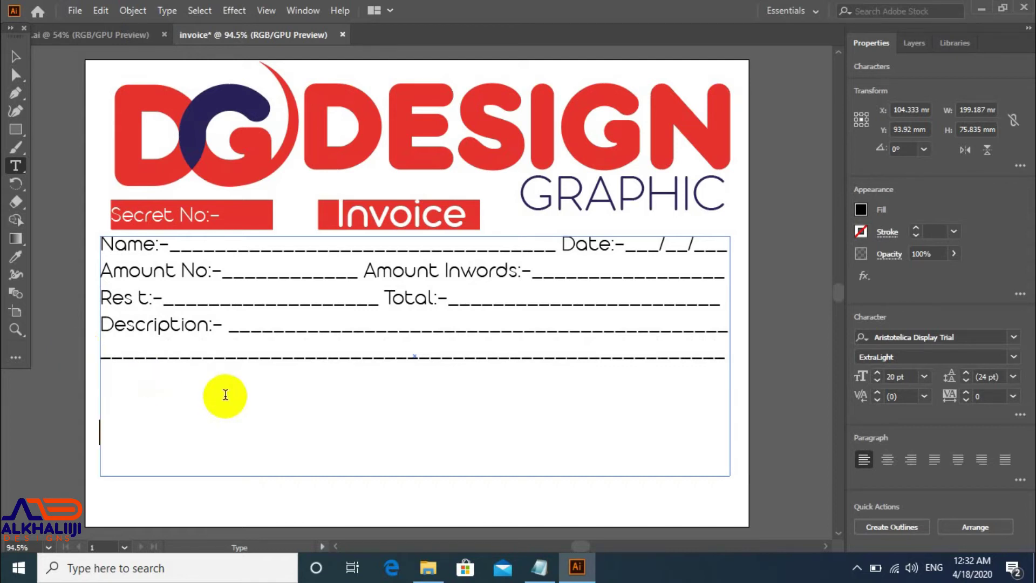
type("Se")
type("lles S")
type("ignatu")
type("re ")
type("_____________")
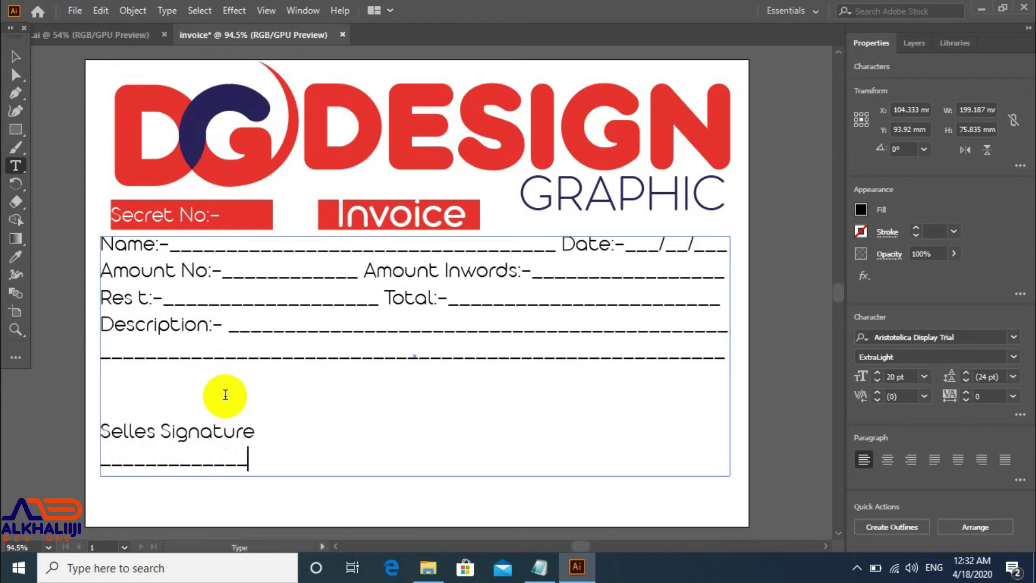
Step: Duplicate the "Selles Signature" label and its underscores onto the same line, spacing the copy across to the far end of the text area
mouse_move(302, 455)
left_mouse_down()
mouse_move(76, 432)
mouse_move(89, 443)
left_mouse_up()
key("ctrl+c")
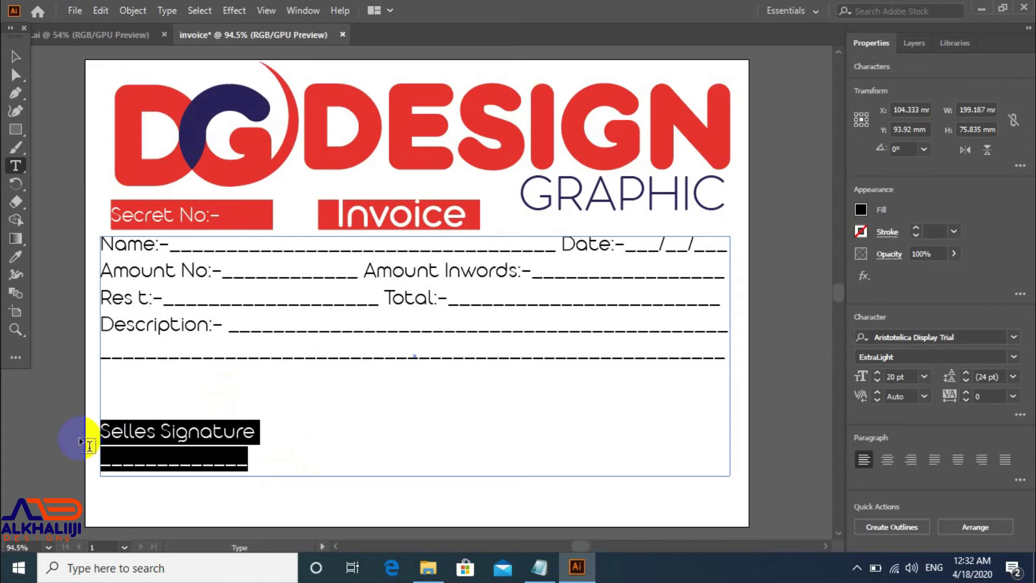
left_click(264, 435)
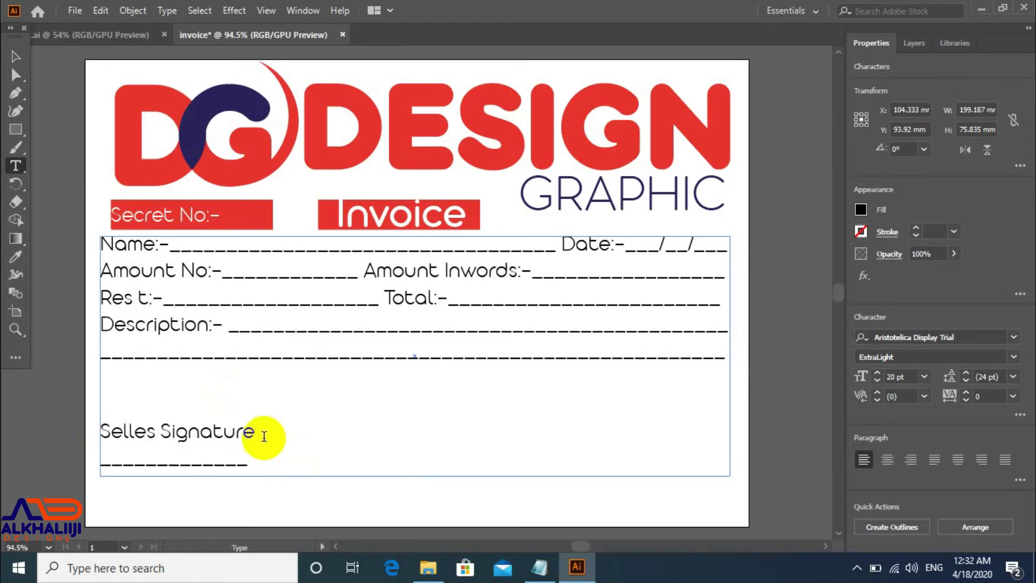
key("ctrl+v")
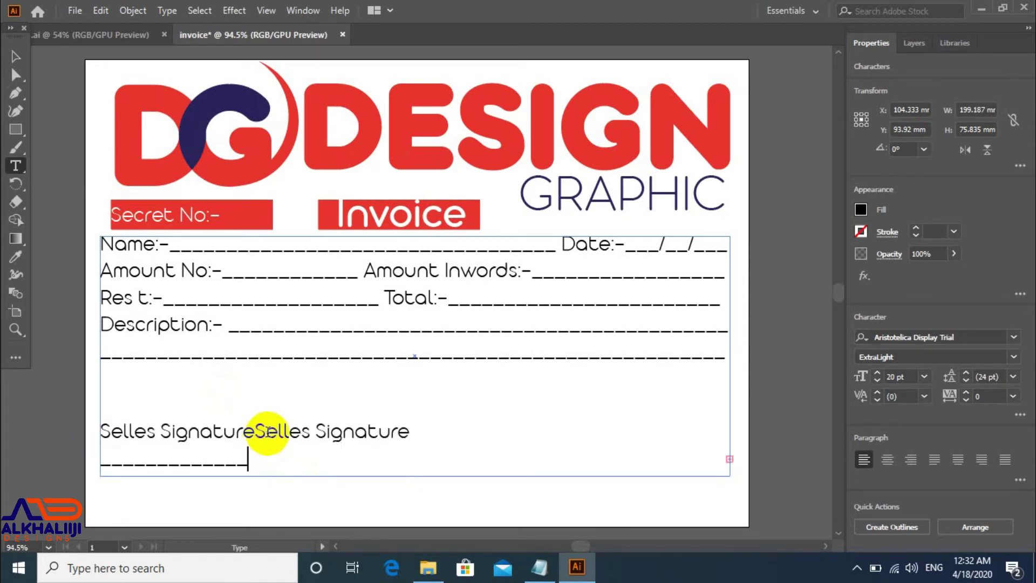
left_click(255, 430)
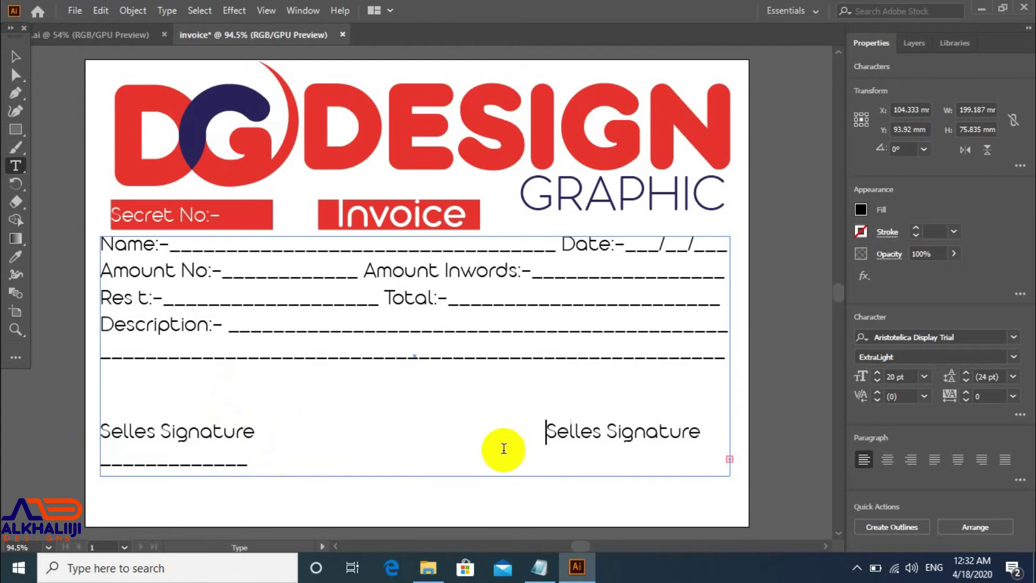
Step: Replace "Selles" with "Customer" in the copied signature label and correct the "st" letters in the word
double_click(584, 430)
type("Cus")
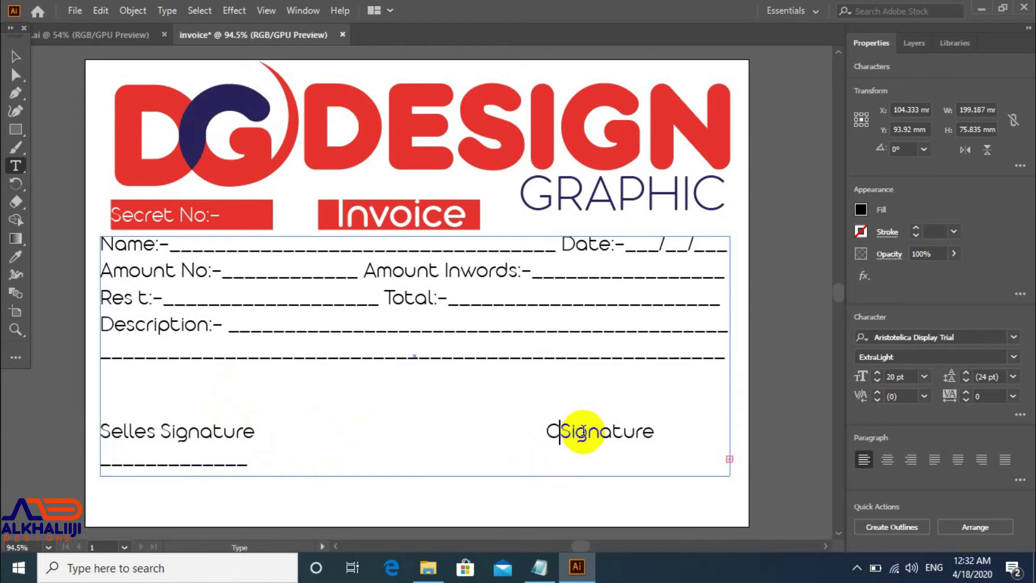
type("tomer")
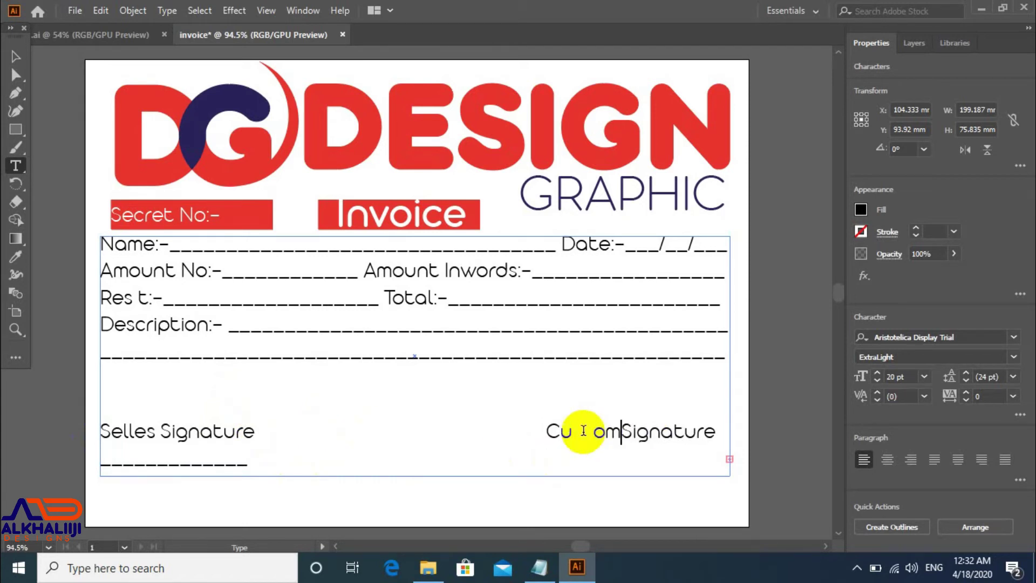
triple_click(573, 430)
key("Escape")
left_click(577, 432)
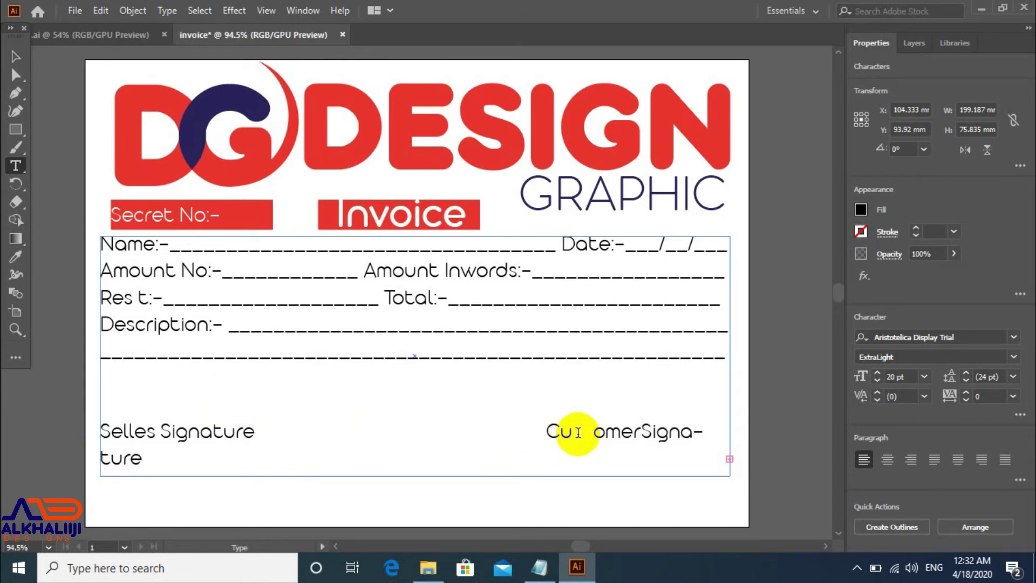
key("shift+Right")
key("shift+Right")
type("s")
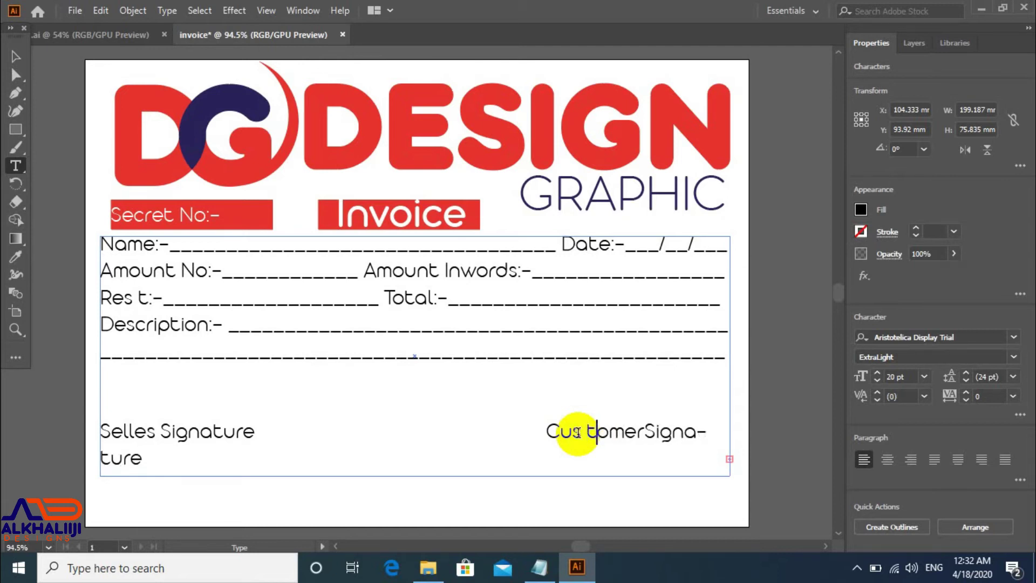
Step: Remove extra spaces before the customer signature label so it fits on one line, and add a row of underscores beneath it
left_click(546, 430)
key("BackSpace")
key("BackSpace")
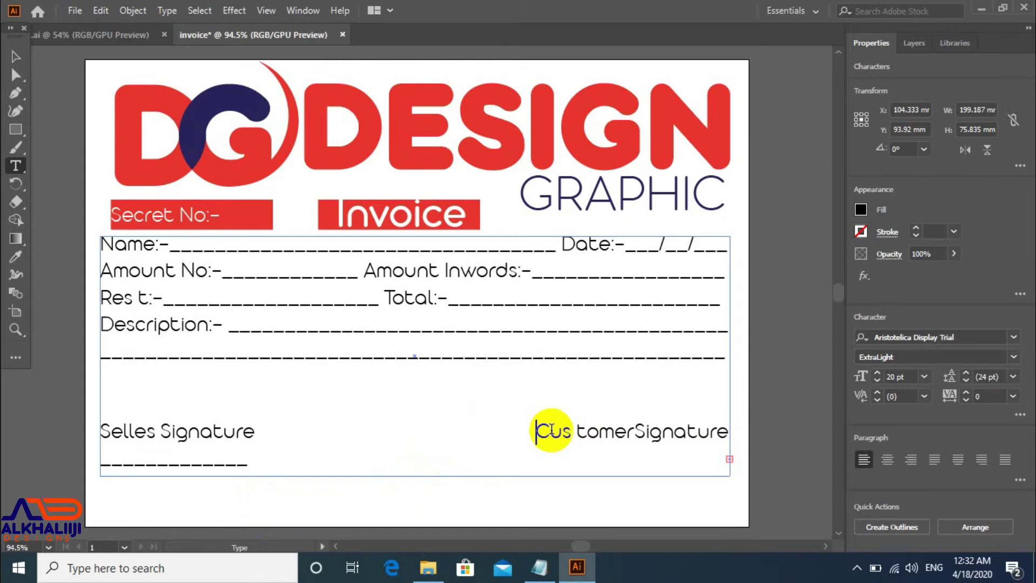
key("Down")
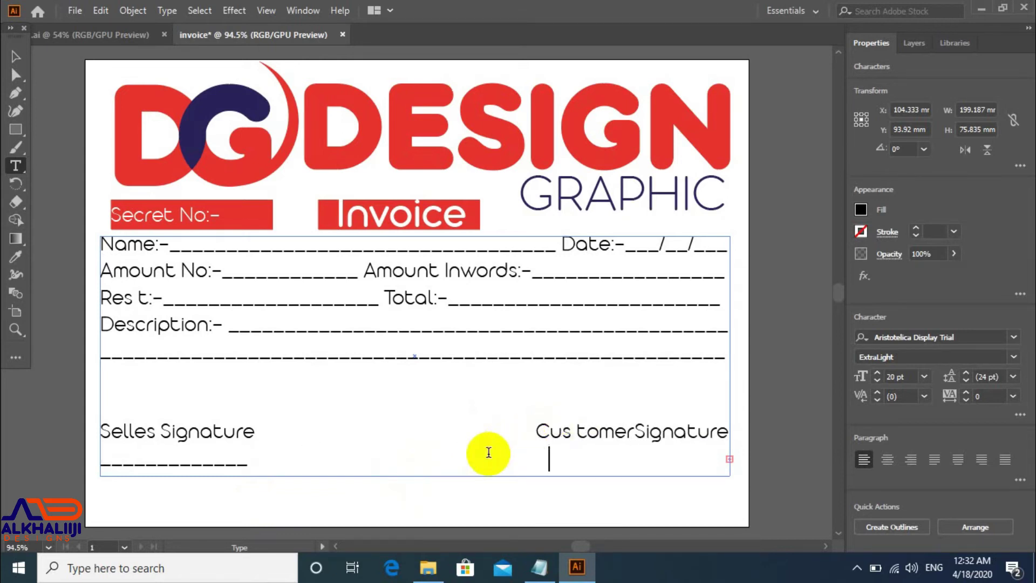
type("__________")
left_click(488, 452)
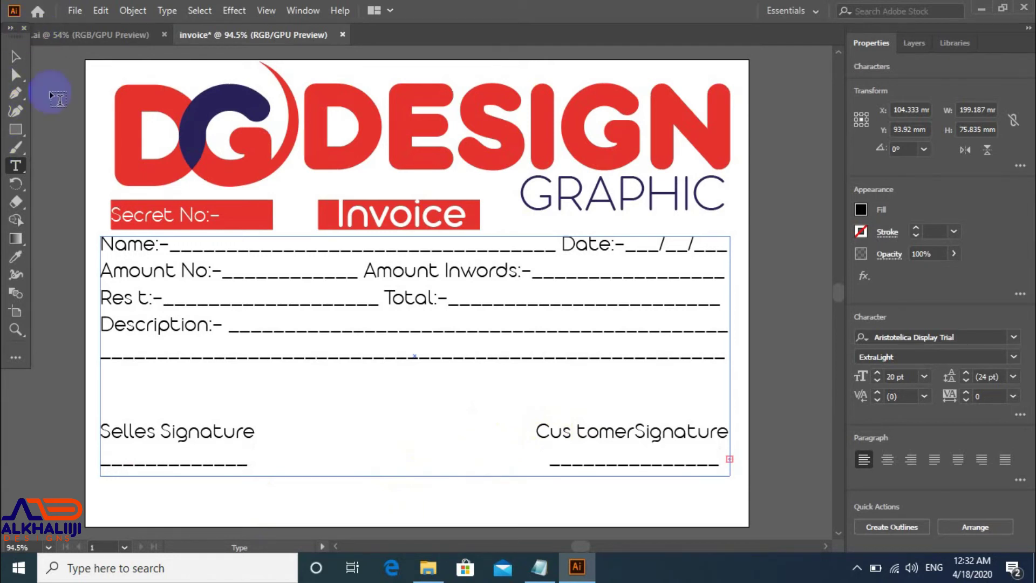
Step: Delete one blank line above the signature labels and the leftover row of underscores below them
left_click(21, 53)
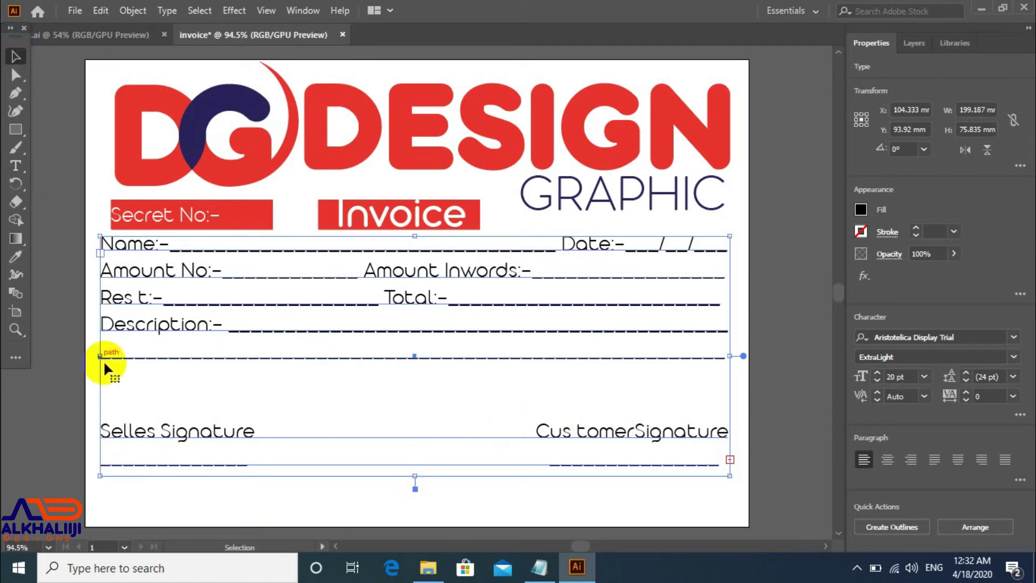
double_click(123, 390)
key("Delete")
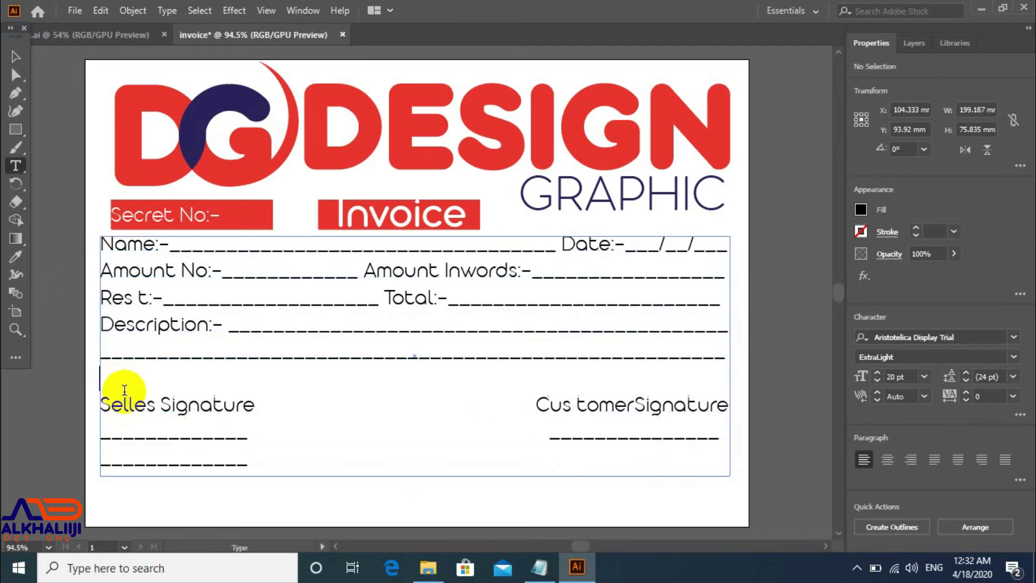
left_click(253, 468)
left_click_drag(252, 467, 97, 464)
key("Delete")
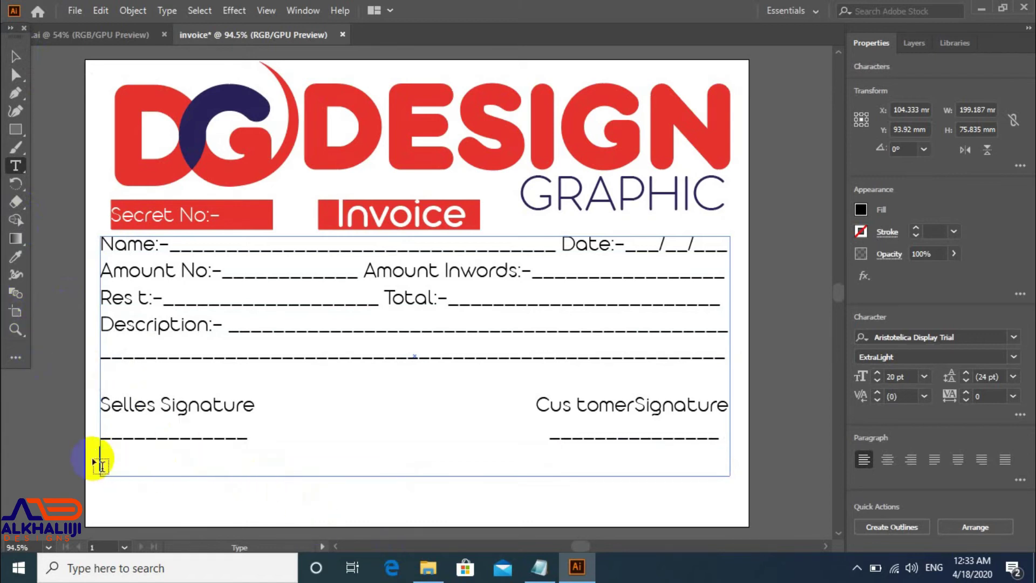
Step: Shorten the invoice text frame to about 70 mm high and shift it slightly down the page
left_click(13, 55)
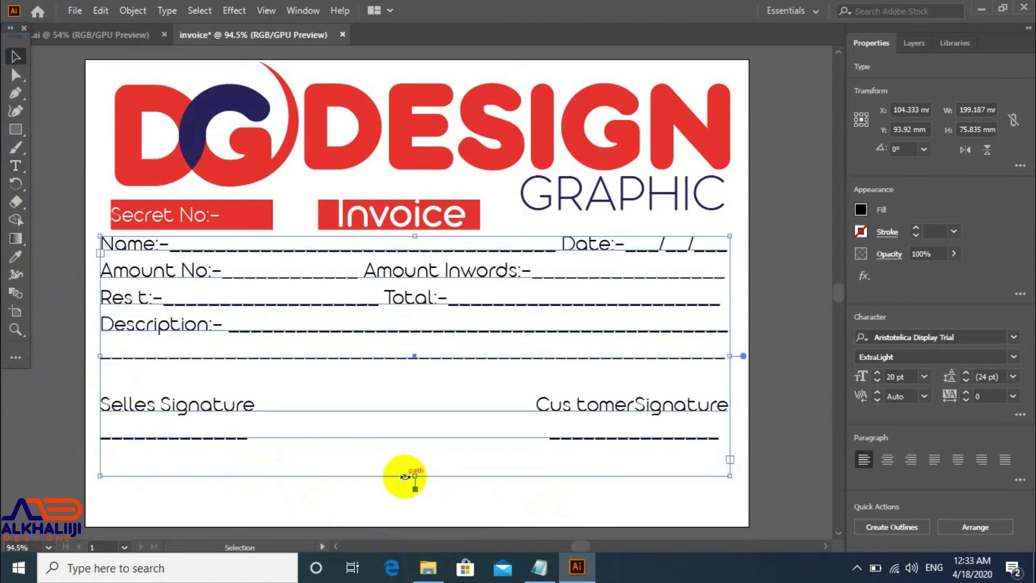
left_click(413, 467)
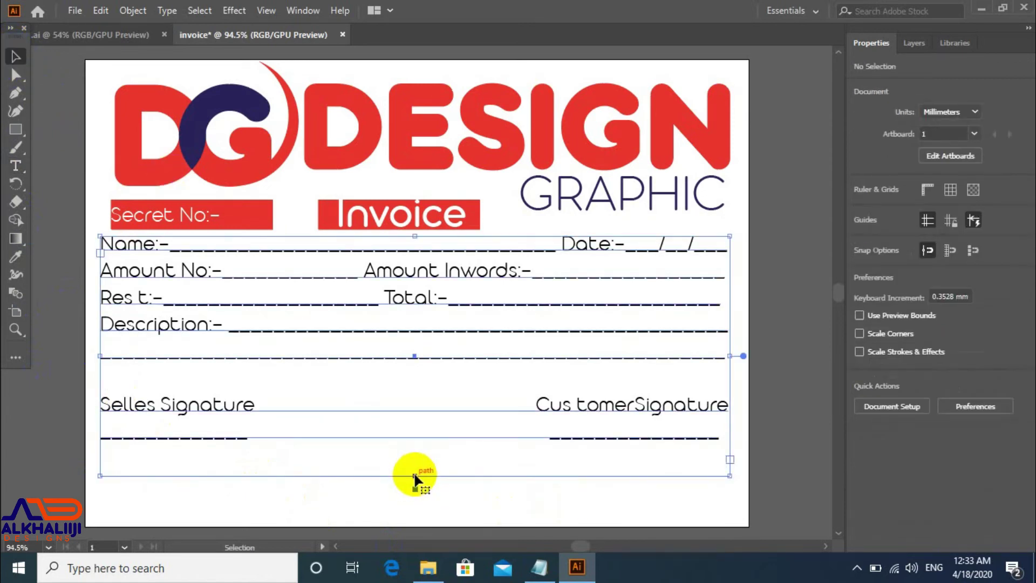
left_click(411, 475)
left_click_drag(414, 476, 410, 459)
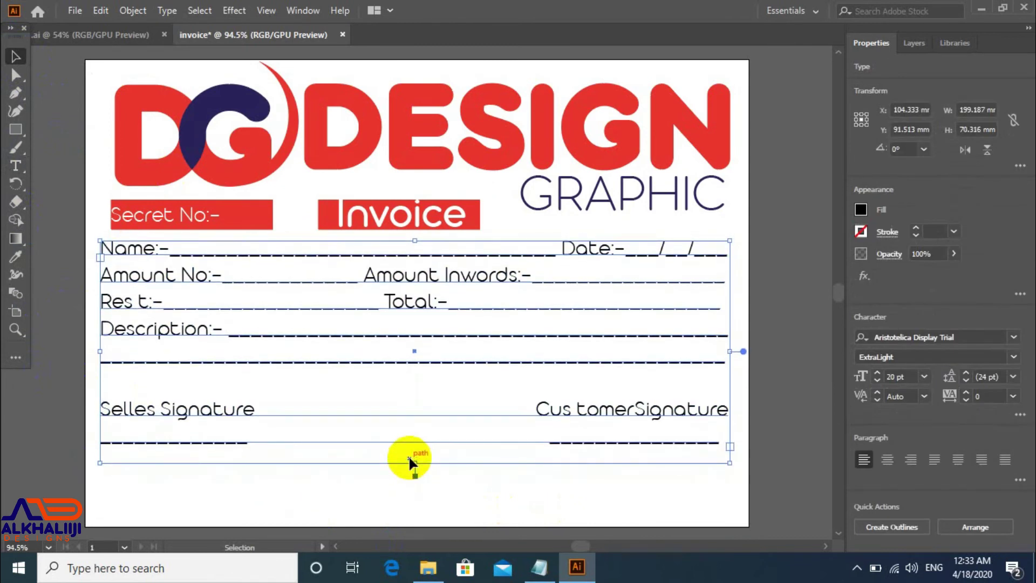
left_click(378, 509)
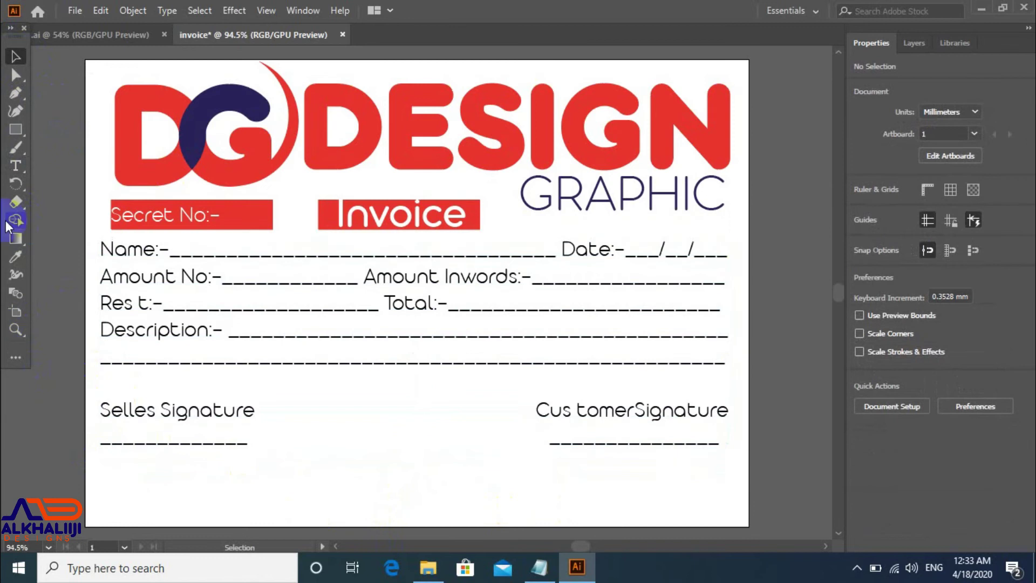
Step: Draw a footer rectangle about 210 x 13 mm along the artboard's lower edge and fill it with the logo's red
left_click(18, 135)
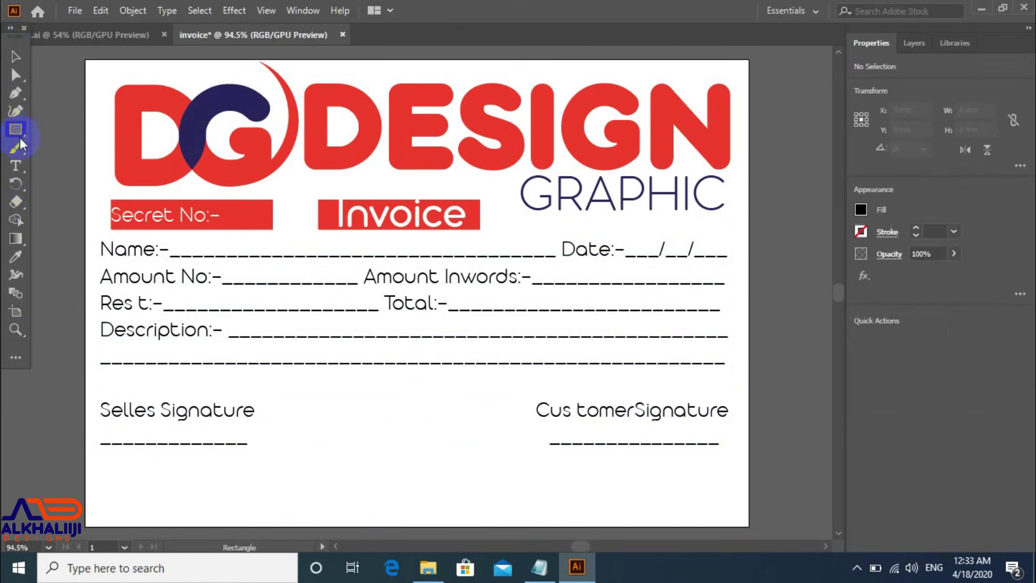
left_click_drag(85, 486, 746, 522)
left_click_drag(749, 523, 749, 526)
key("i")
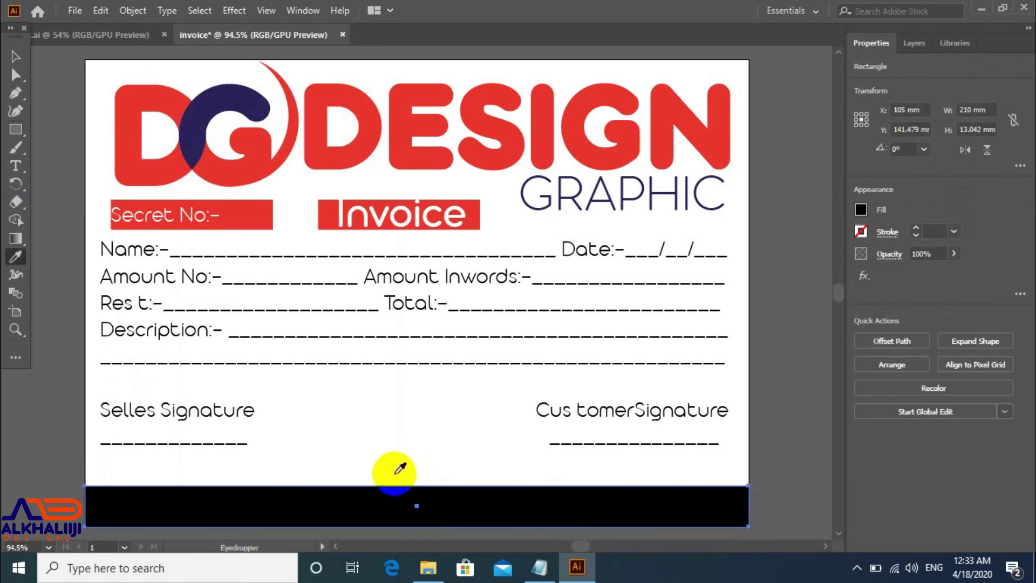
left_click(180, 91)
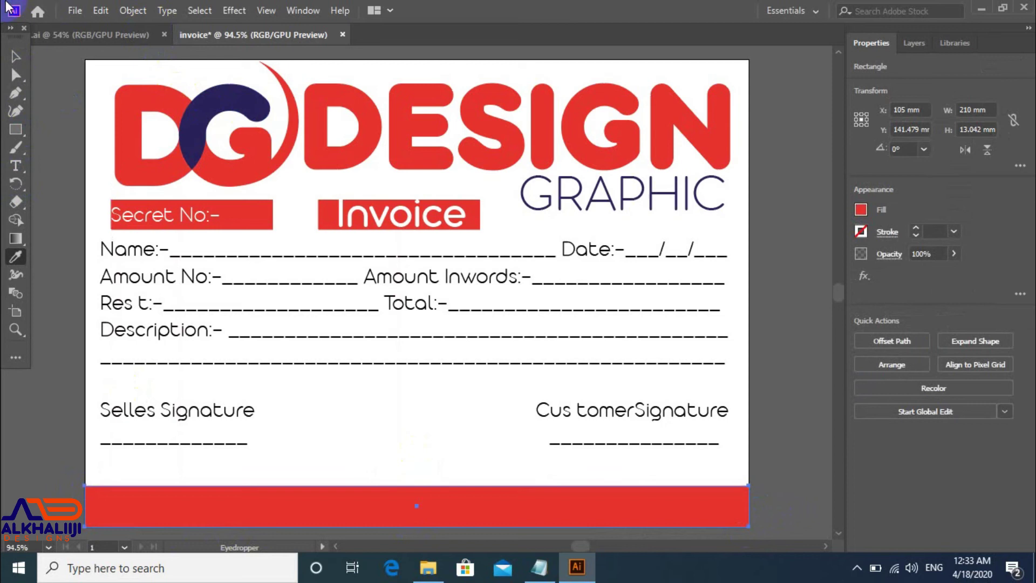
left_click(16, 57)
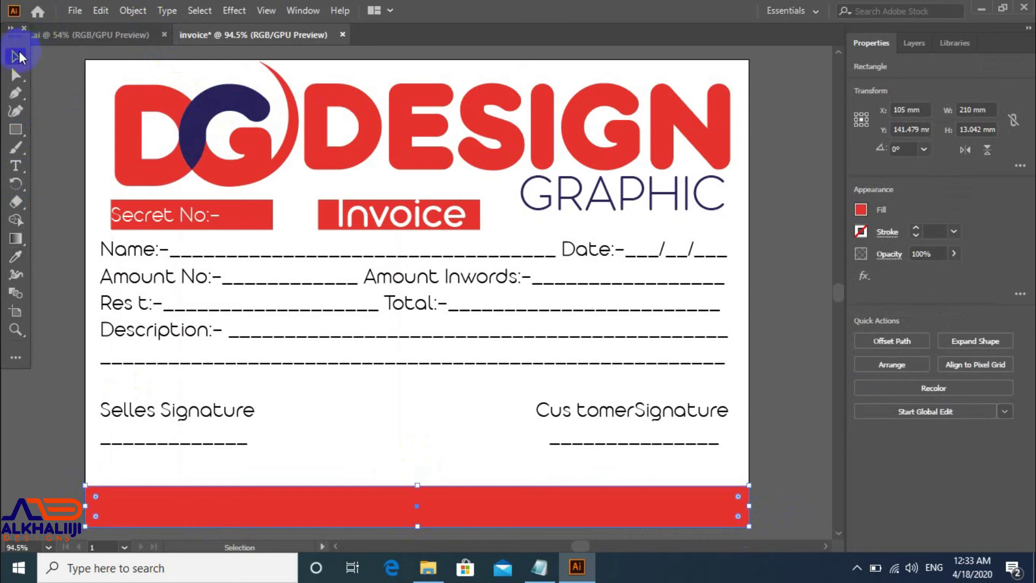
Step: Add a separate text line reading "N:b:- Lacag la qabtay Celis Malahan" next to the red footer bar
left_click(16, 166)
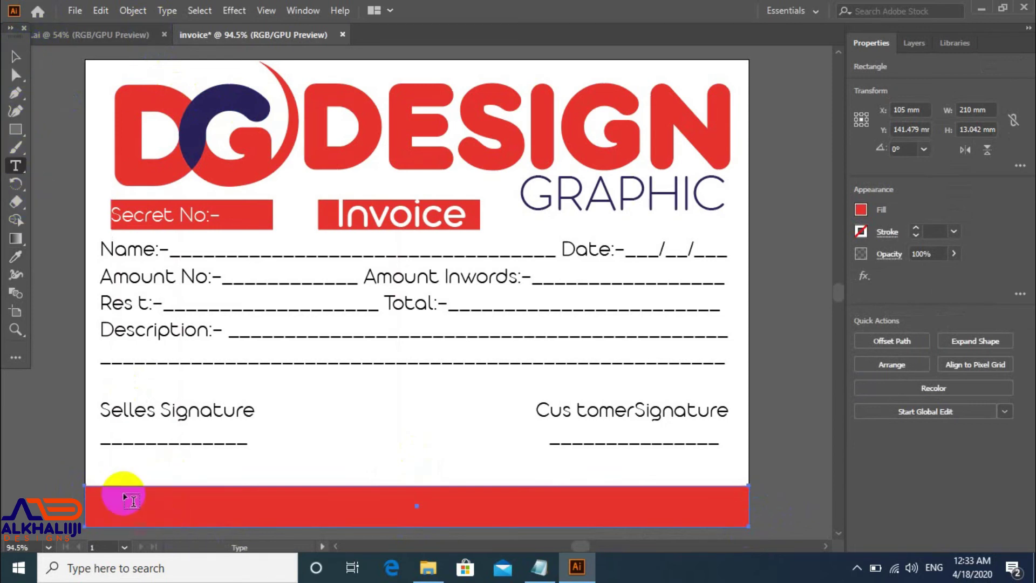
left_click(110, 485)
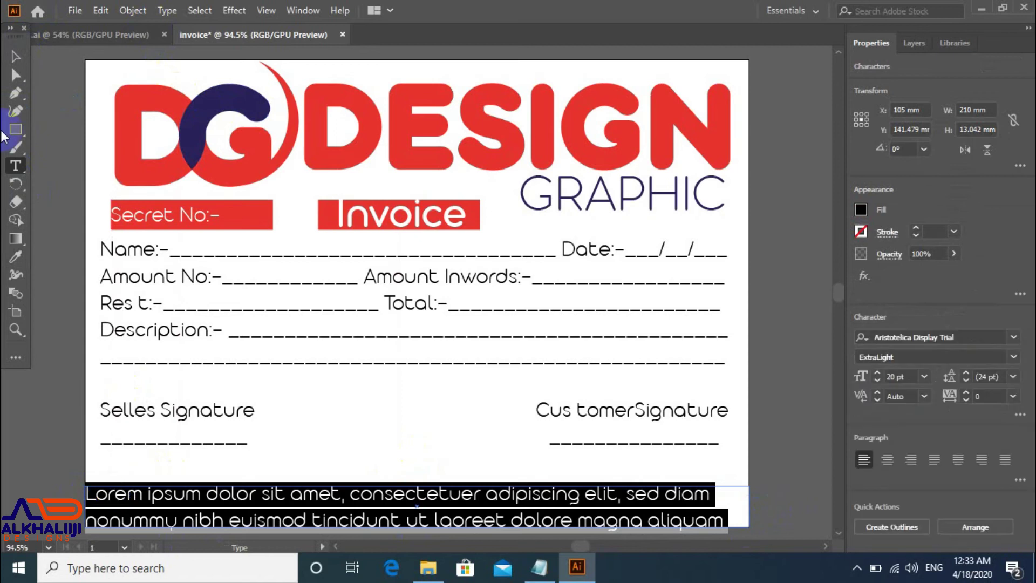
key("ctrl+z")
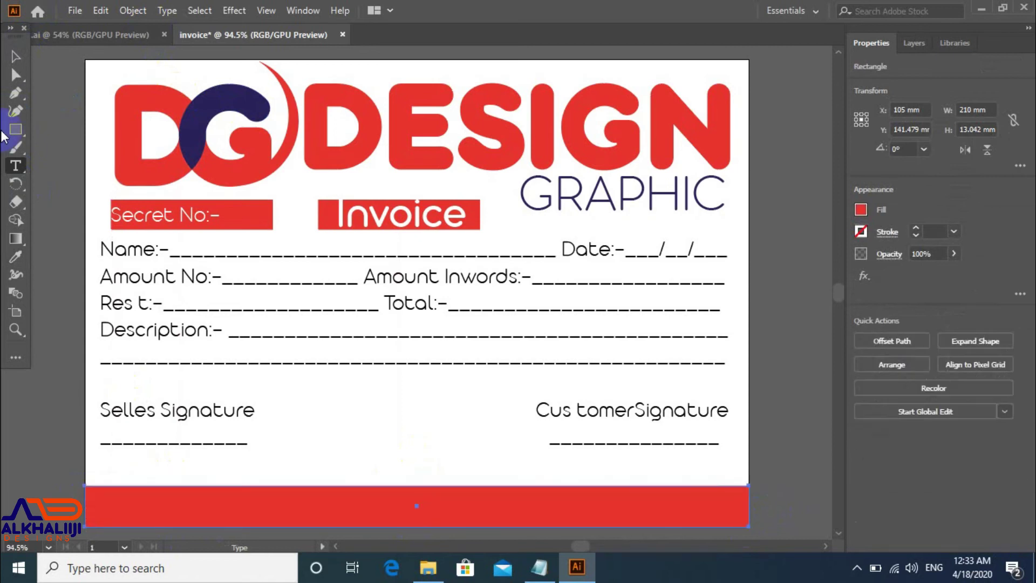
left_click(43, 488)
type("N")
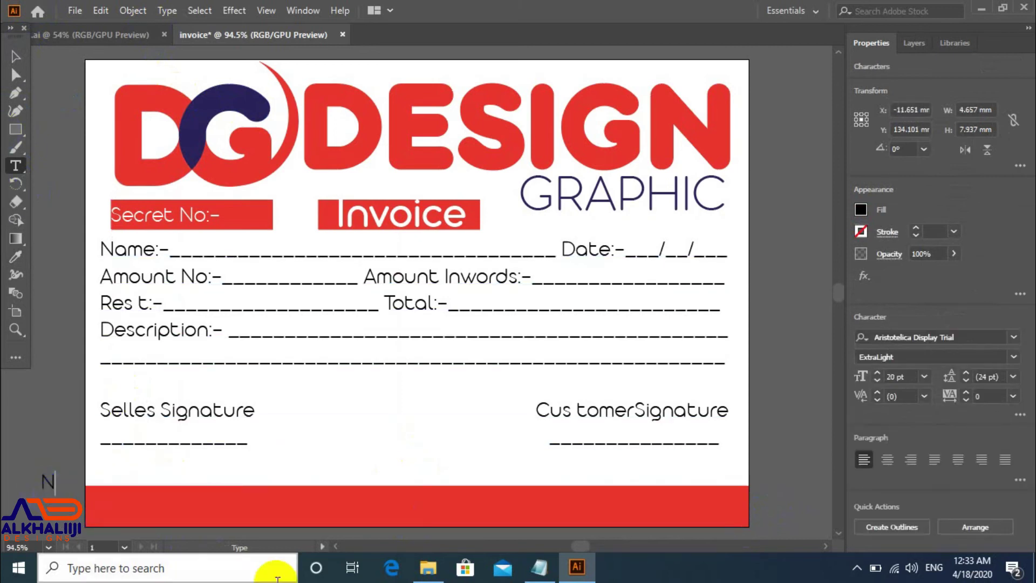
type(":b:- Lacag la")
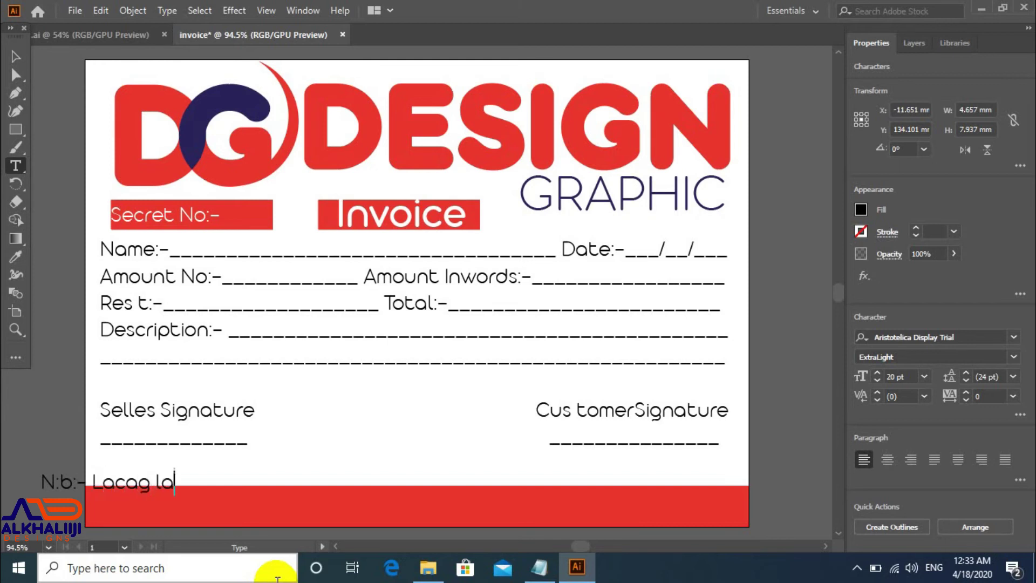
type(" qabtay")
key("BackSpace")
key("BackSpace")
type("tay Celis")
type(" Mo")
type("laha")
key("BackSpace")
type("an")
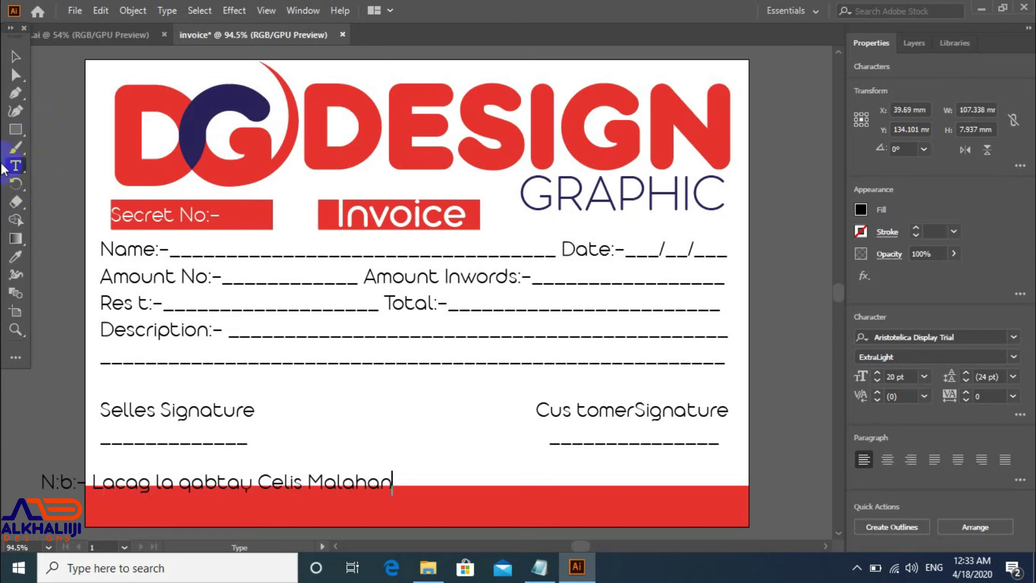
Step: Move the "N:b:-" note onto the red footer bar and format it in the Heavy style with centred alignment
left_click(15, 57)
left_click_drag(295, 483, 515, 510)
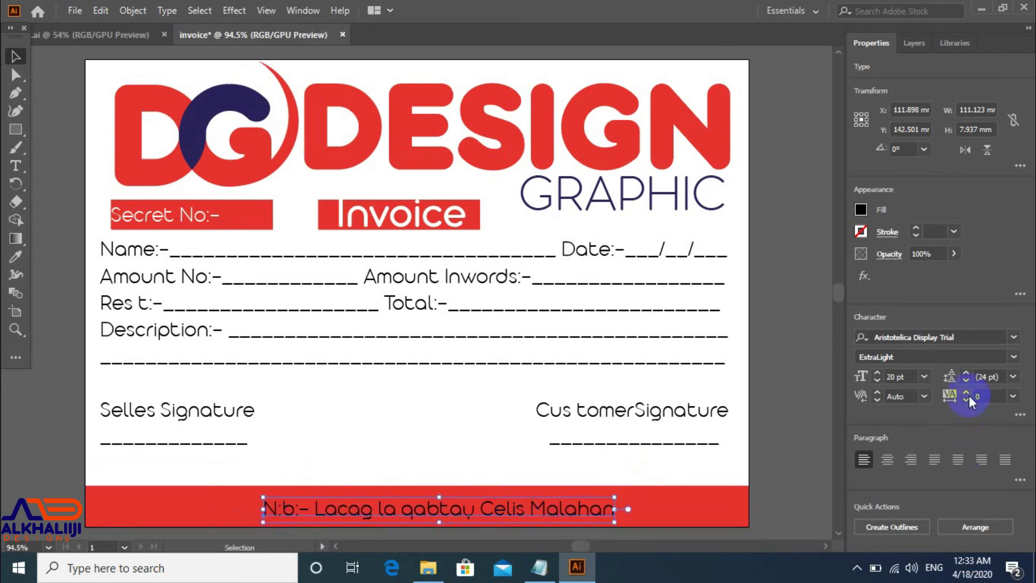
left_click(1014, 356)
left_click(887, 456)
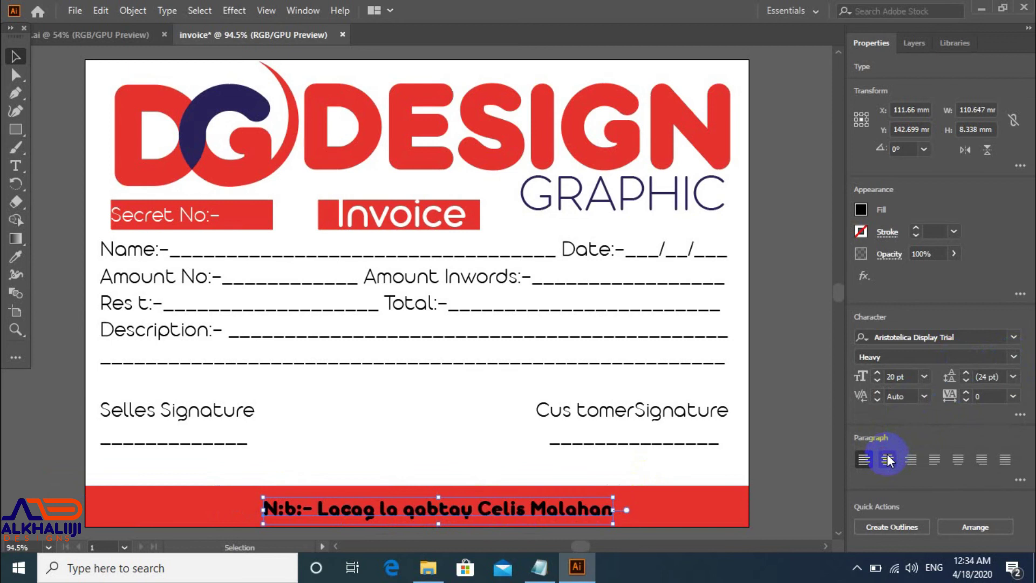
Step: Recolour the "N:b:-" footer note white by sampling the blank page background with the Eyedropper
key("i")
left_click(381, 458)
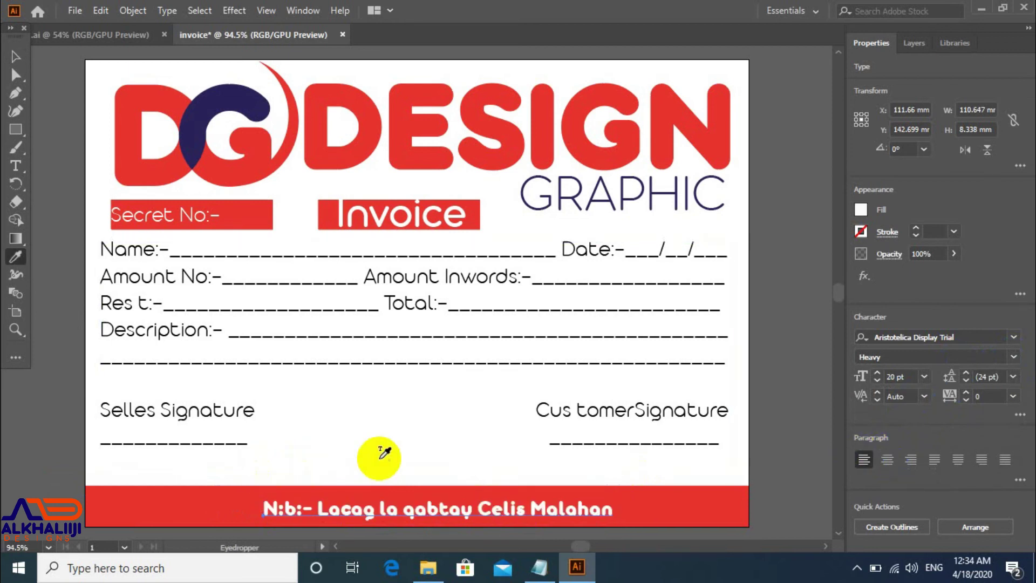
left_click(16, 56)
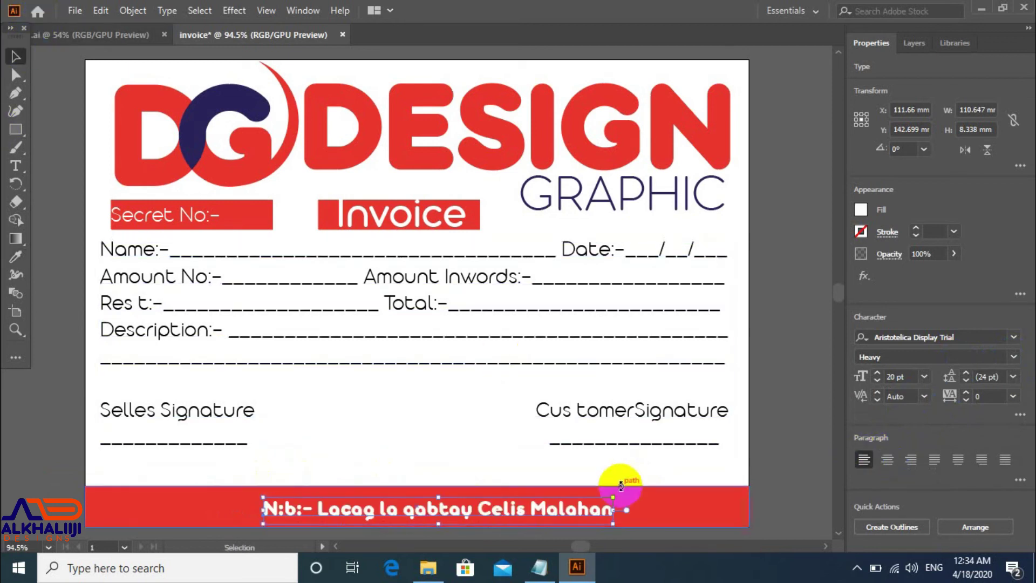
Step: Enlarge the white footer note proportionally to about 143 mm wide and nudge it to the middle of the red footer bar
left_click_drag(613, 521, 705, 536)
key("Left")
key("Left")
key("Left")
key("Left")
key("Left")
key("Left")
key("Left")
key("Left")
key("Left")
key("Left")
key("Left")
key("Left")
key("Left")
key("Left")
key("Left")
key("Left")
key("Left")
key("Left")
key("Left")
key("Left")
key("Left")
key("Left")
key("Left")
key("Left")
key("Left")
key("Left")
key("Left")
key("Left")
key("Left")
key("Left")
key("Left")
key("Up")
key("Up")
key("Up")
key("Up")
key("Up")
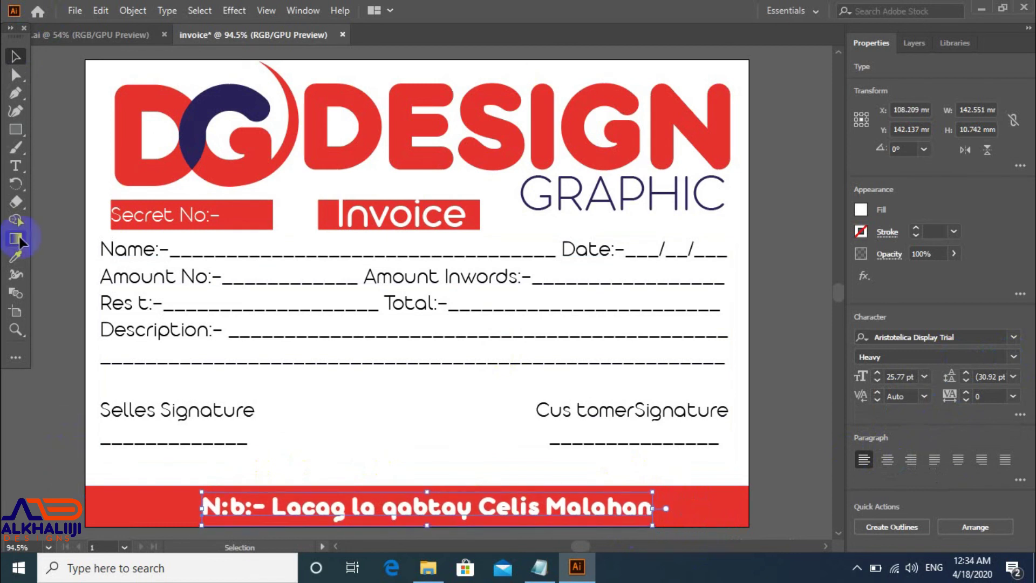
Step: Duplicate the DG Design Graphic logo group and position the copy over the invoice fields, centred at about X 105 mm, Y 89 mm
left_click(291, 148)
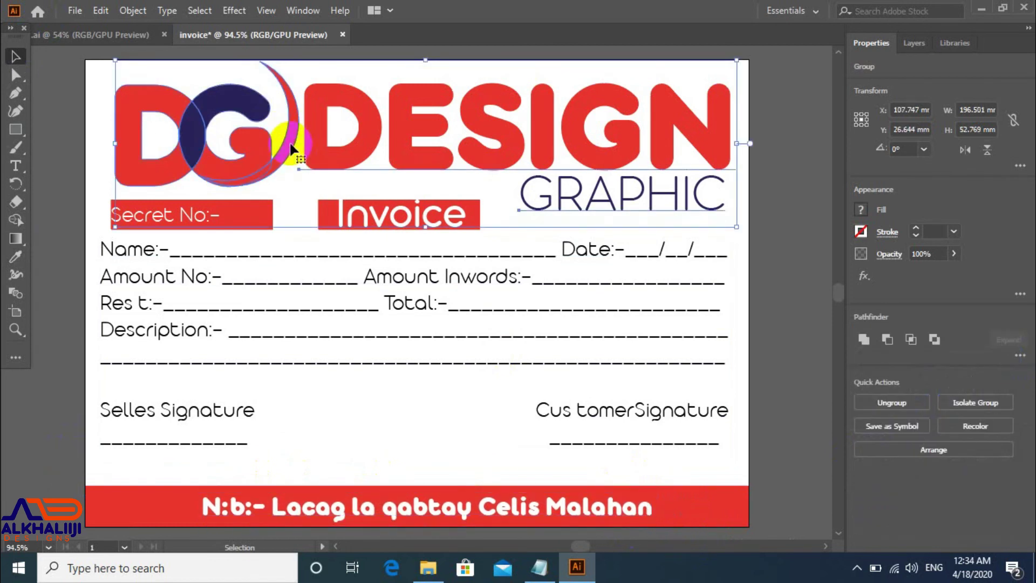
left_click_drag(291, 147, 265, 337)
key("Right")
key("Right")
key("Right")
key("Right")
key("Right")
key("Right")
key("Right")
key("Right")
key("Right")
key("Right")
key("Right")
key("Right")
key("Right")
key("Right")
key("Right")
key("Right")
key("Right")
key("Right")
key("Right")
key("Right")
key("Right")
key("Right")
key("Right")
key("Right")
key("Right")
key("Right")
key("Down")
key("Down")
key("Down")
key("Down")
key("Down")
key("Down")
key("Down")
key("Down")
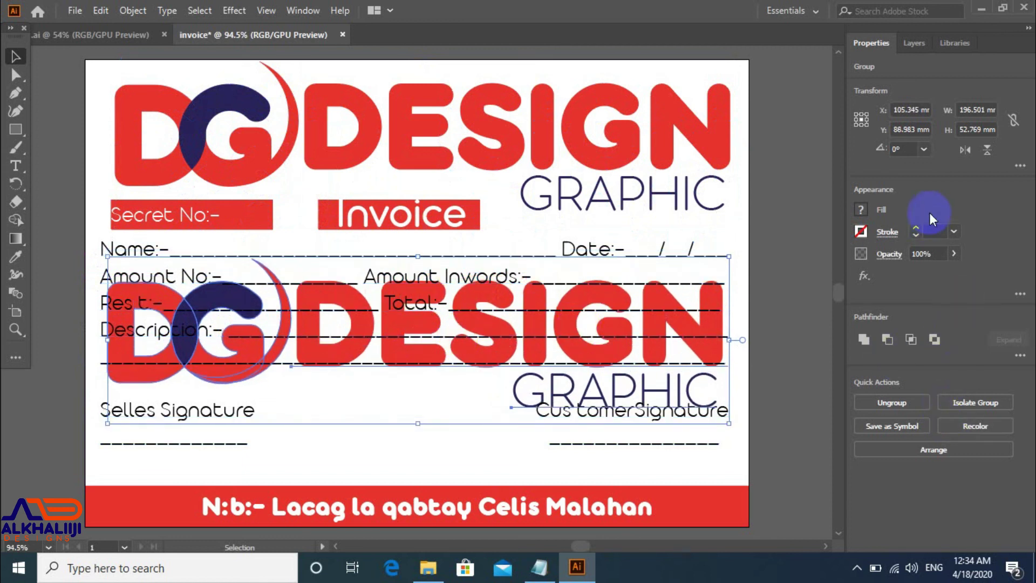
Step: Set the duplicated logo's opacity to 20% to make it a watermark
left_click(930, 254)
type("20")
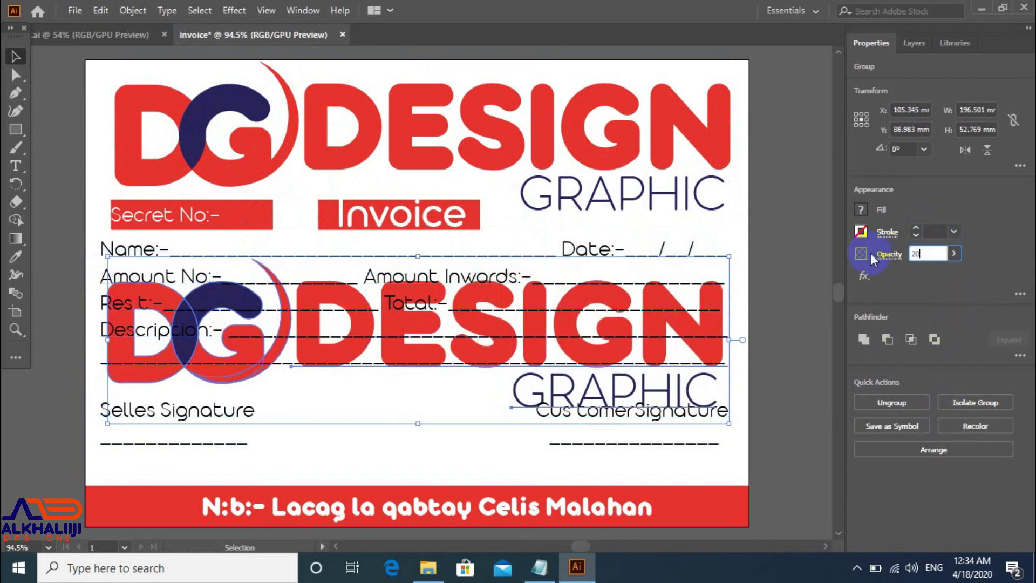
key("Return")
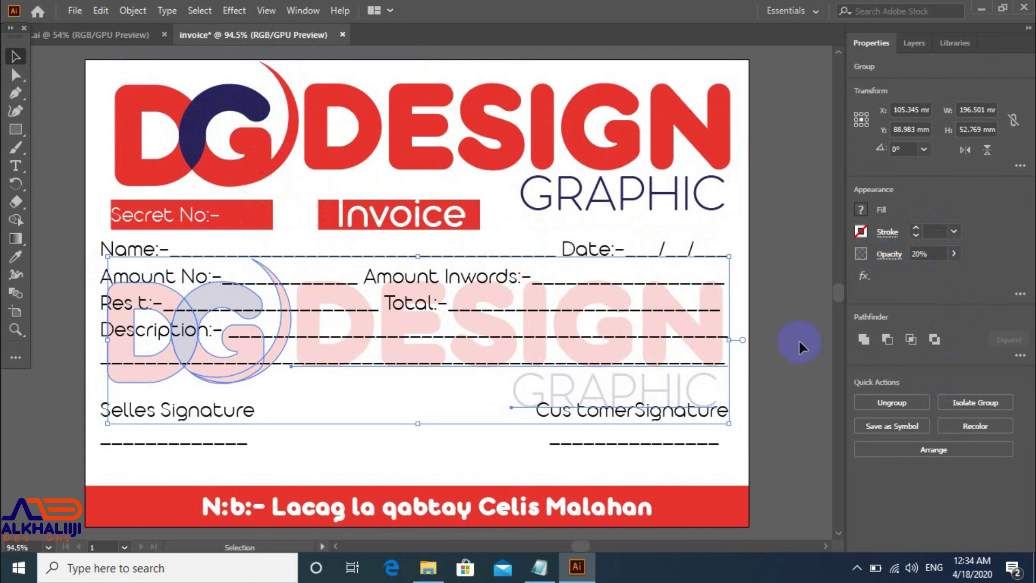
Step: Recolour all the text in the invoice fields frame with the navy sampled from the logo's G, and deselect it
left_click(370, 352)
double_click(335, 336)
key("ctrl+a")
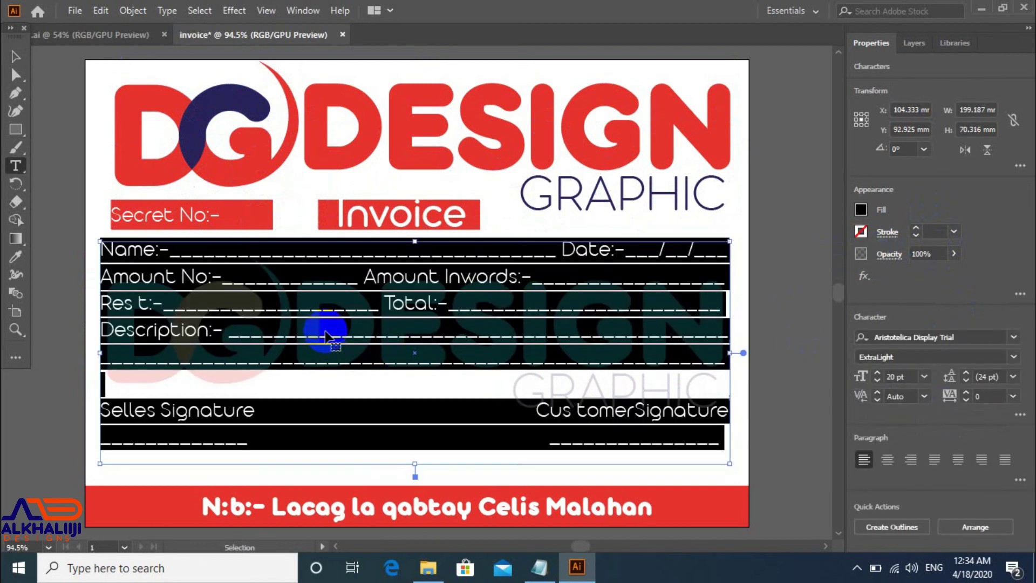
left_click(330, 250)
left_click(16, 238)
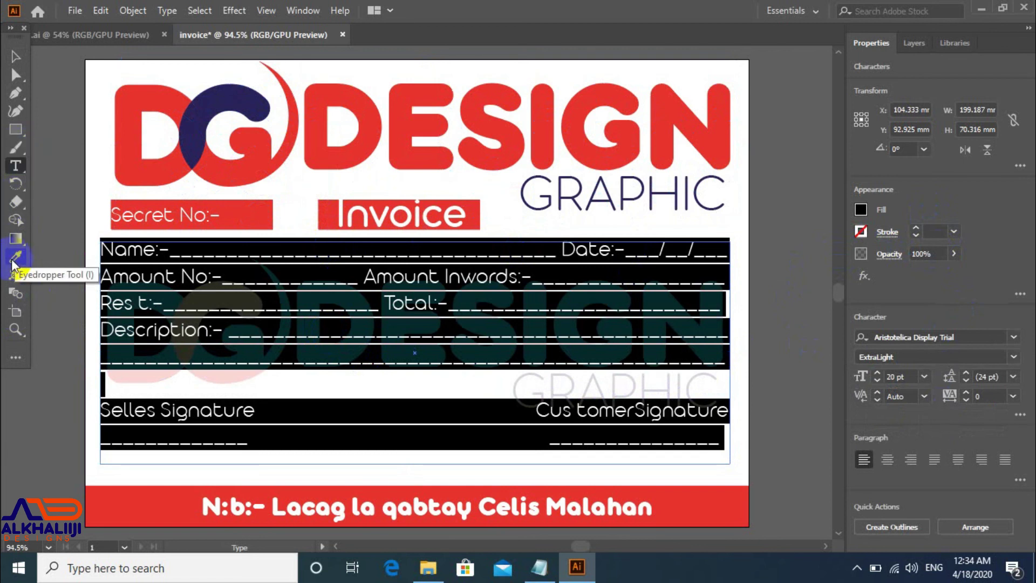
left_click(13, 260)
left_click(241, 86)
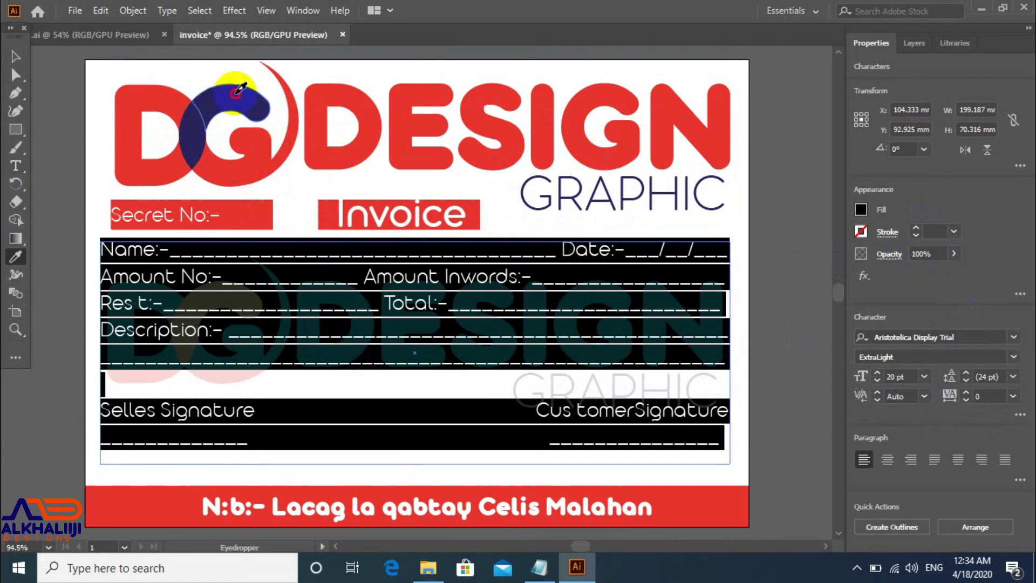
left_click(15, 56)
left_click(600, 296)
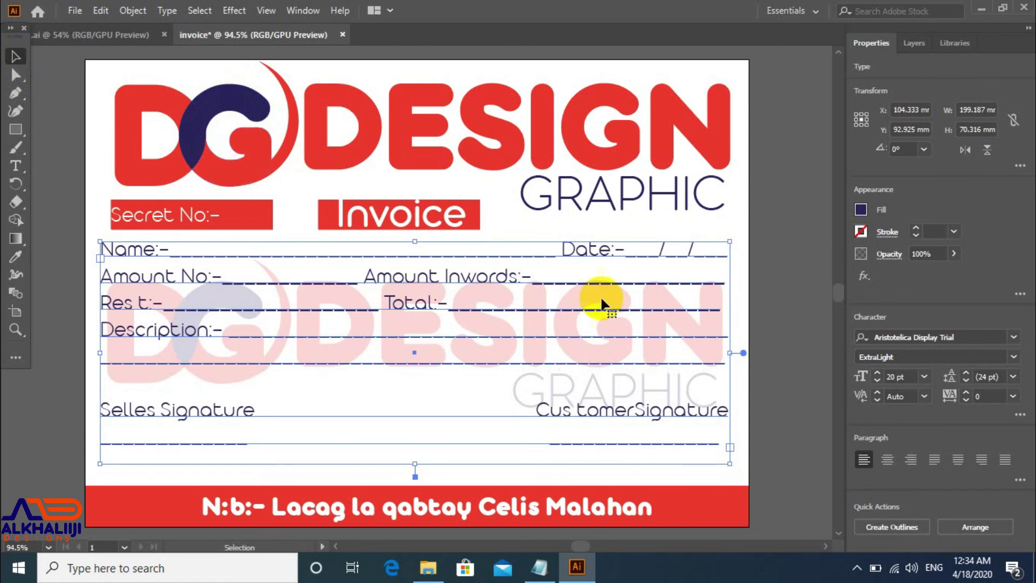
left_click(795, 343)
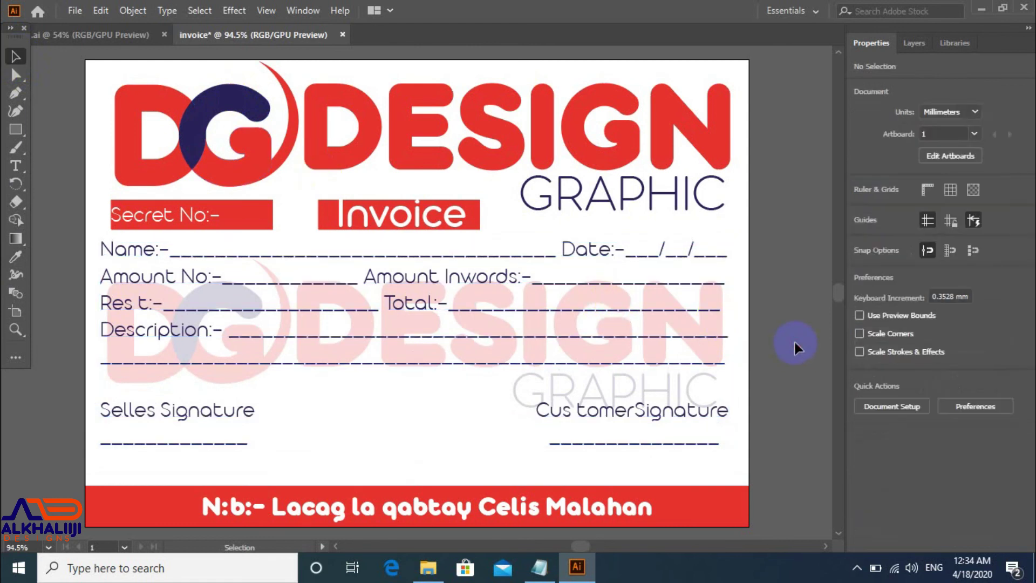